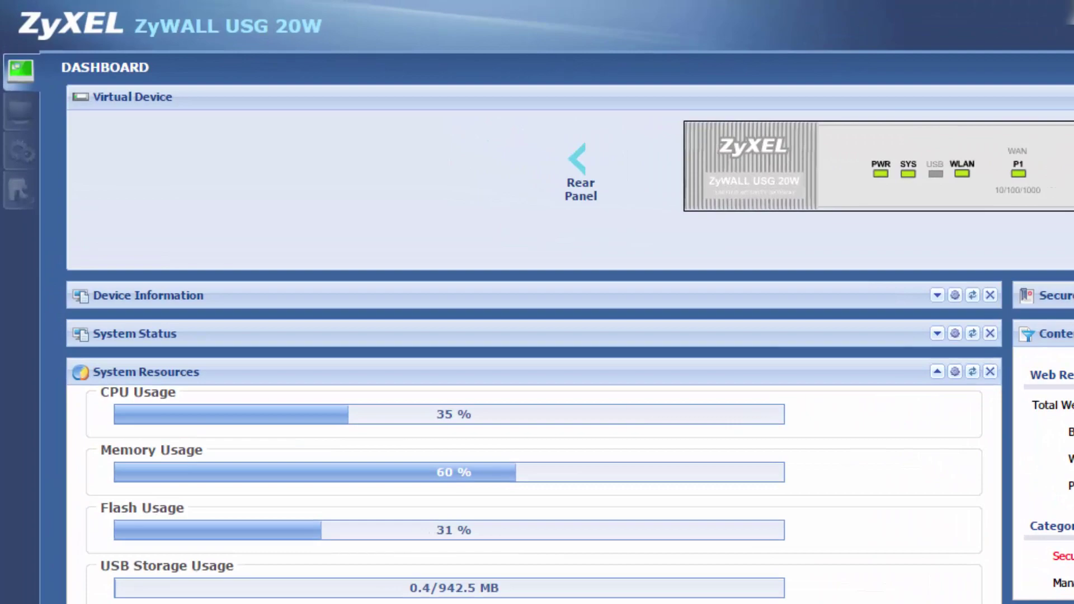
Go to Network > Interface's Bridge tab to list existing bridge br1 at 172.16.0.1.
{"action": "left_click", "coordinate": [19, 152]}
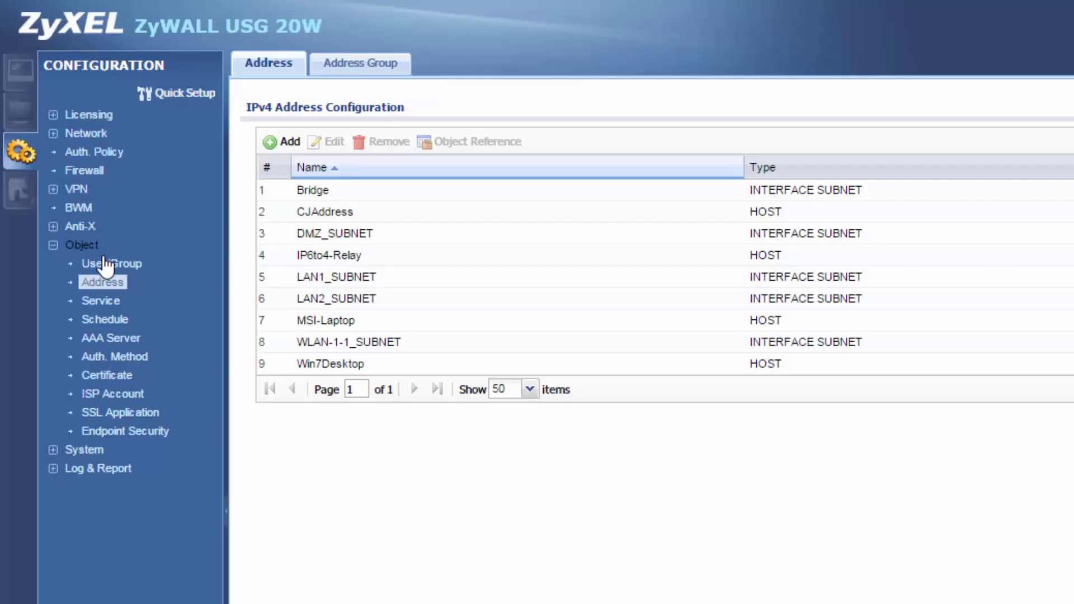
{"action": "left_click", "coordinate": [54, 134]}
{"action": "left_click", "coordinate": [104, 156]}
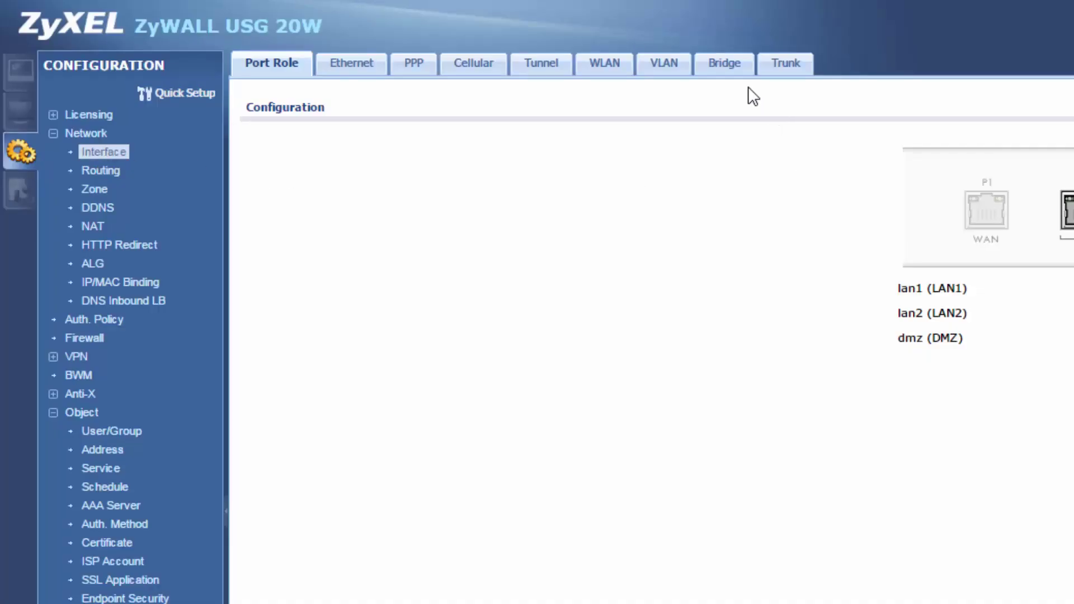
{"action": "left_click", "coordinate": [726, 66]}
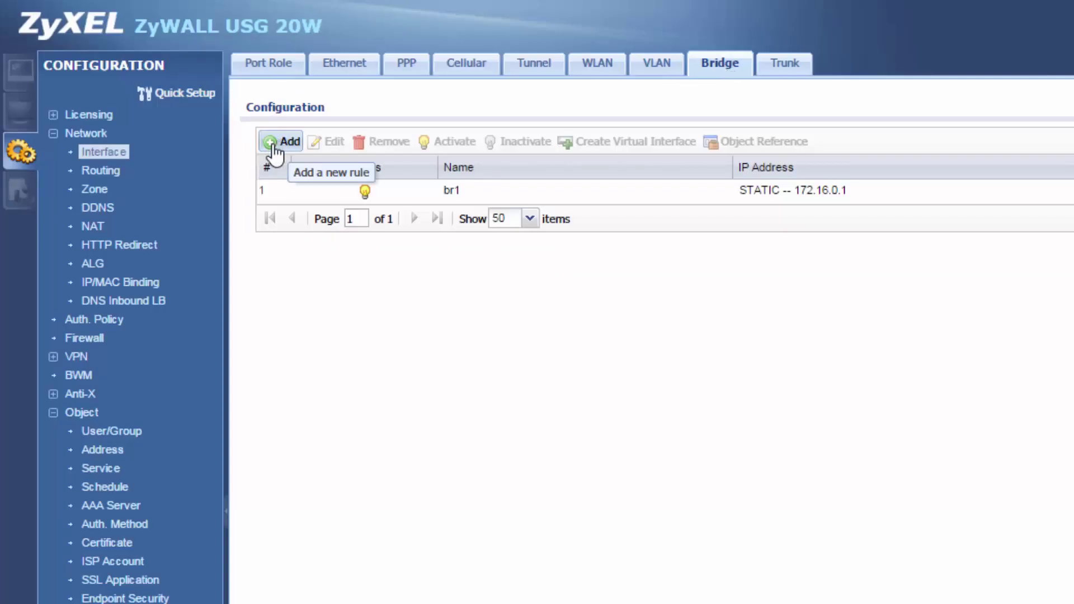
Add a new bridge interface of type internal and begin editing its name, br1.
{"action": "left_click", "coordinate": [280, 142]}
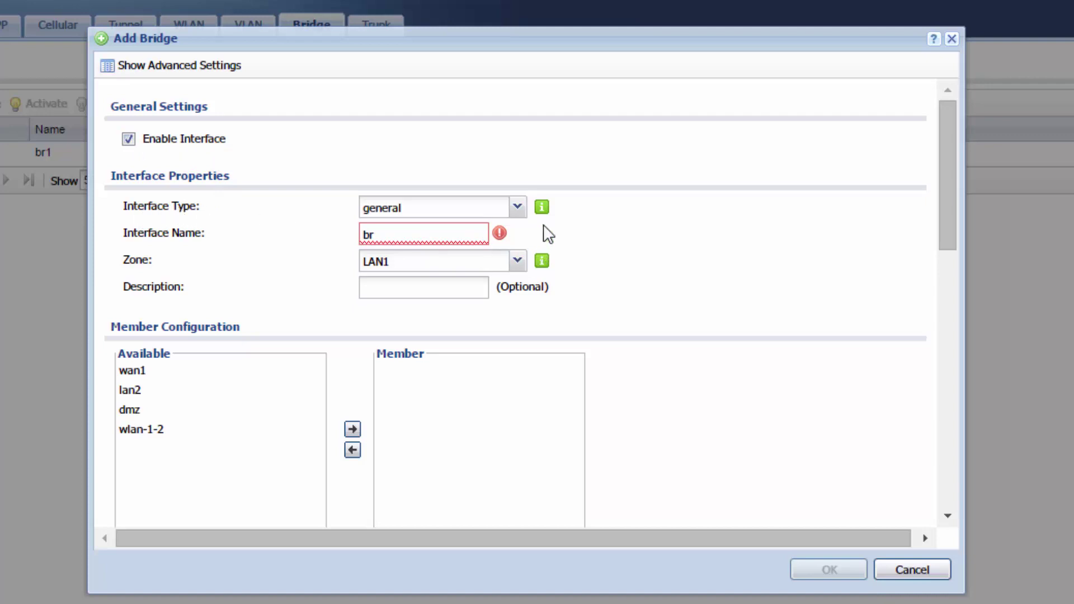
{"action": "left_click", "coordinate": [518, 207]}
{"action": "left_click", "coordinate": [393, 237]}
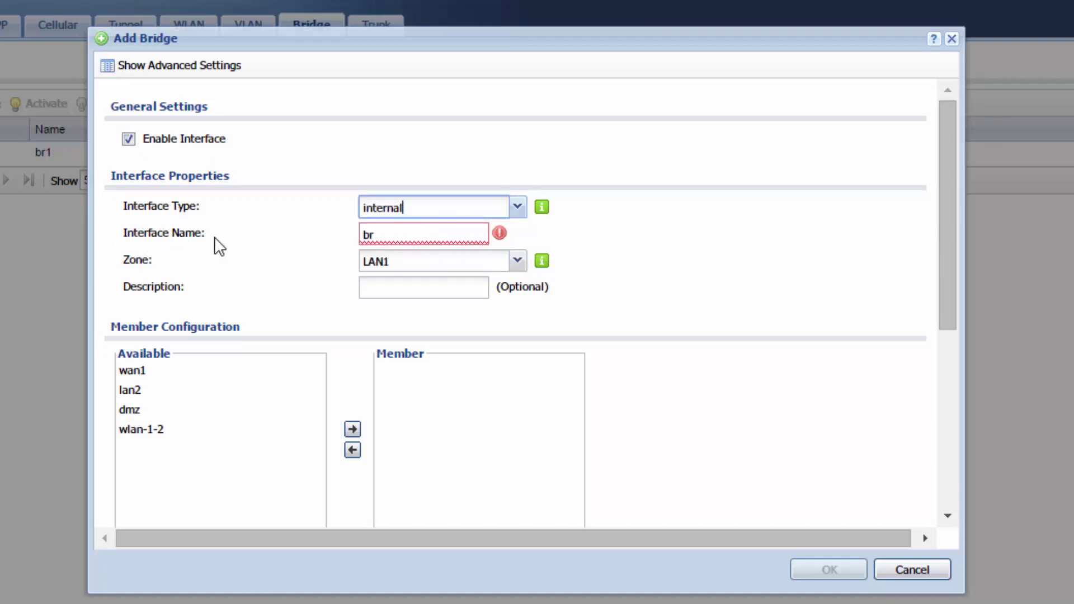
{"action": "left_click", "coordinate": [414, 243]}
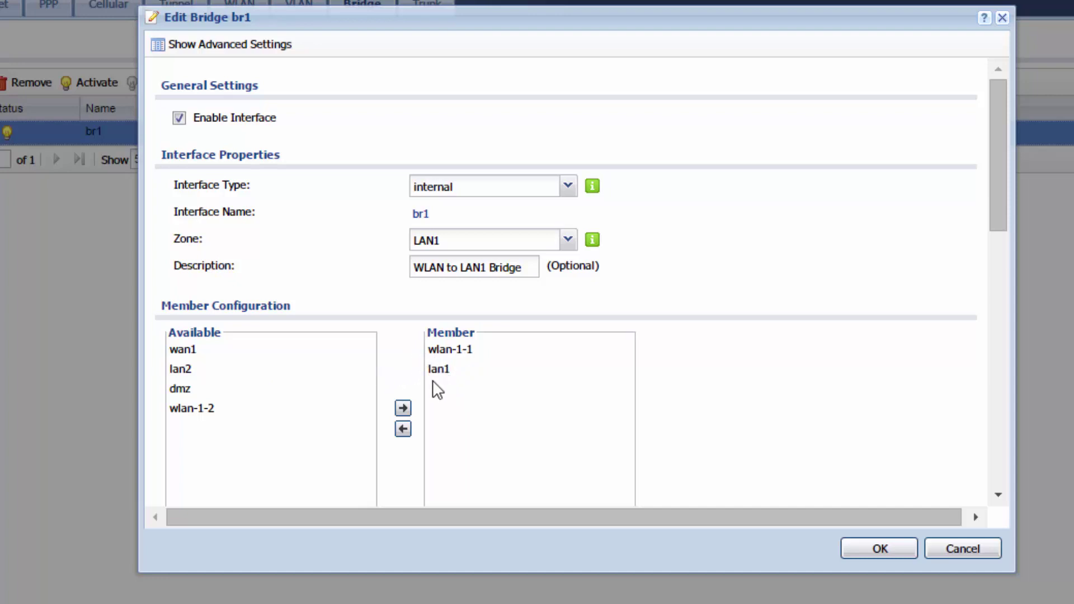
Enter br1's IP address 172.16.0.1 with subnet mask 255.255.240.0.
{"action": "scroll", "coordinate": [434, 384], "scroll_direction": "down", "scroll_amount": 2}
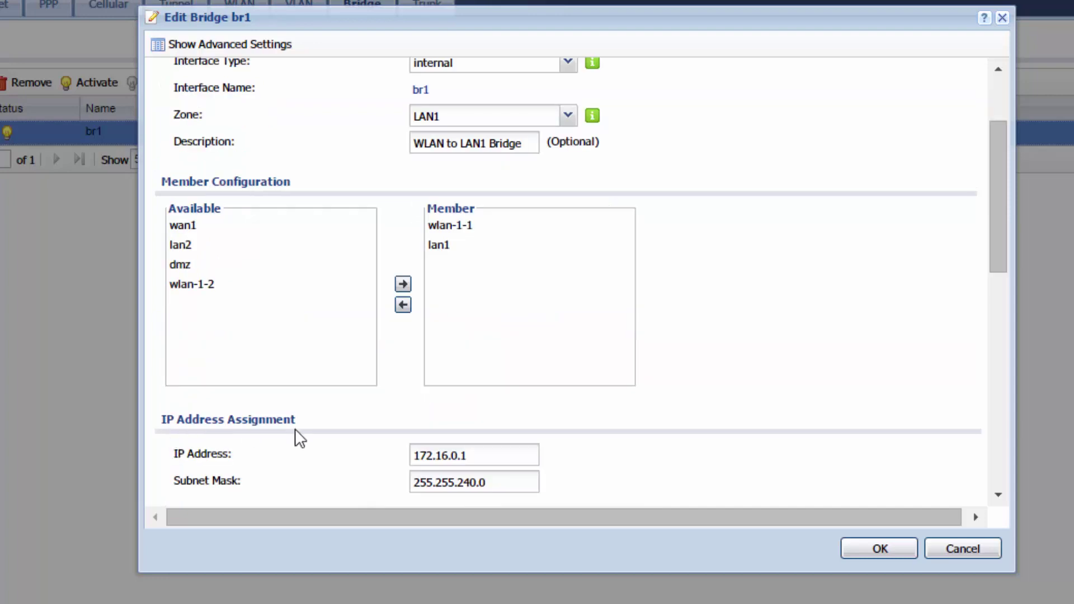
{"action": "double_click", "coordinate": [417, 455]}
{"action": "left_click_drag", "start_coordinate": [454, 455], "coordinate": [501, 484]}
{"action": "left_click", "coordinate": [479, 467]}
{"action": "left_click", "coordinate": [414, 457]}
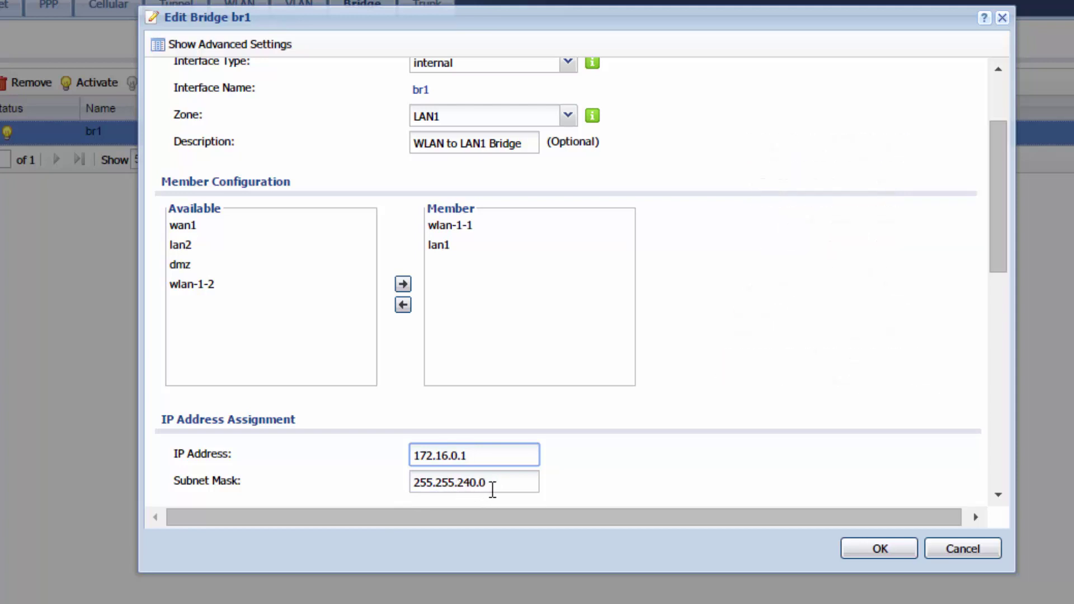
{"action": "left_click_drag", "start_coordinate": [457, 484], "coordinate": [468, 485]}
{"action": "key", "text": "BackSpace"}
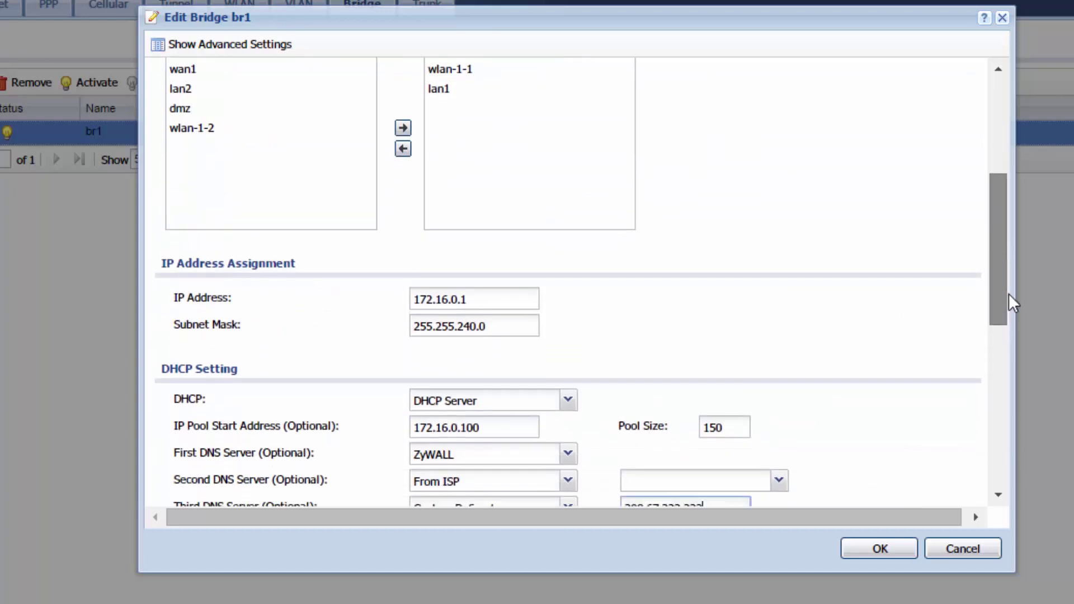
Make br1 a DHCP Server with an IP pool starting at 172.16.0.100, size 150.
{"action": "left_click_drag", "start_coordinate": [1009, 293], "coordinate": [1012, 341]}
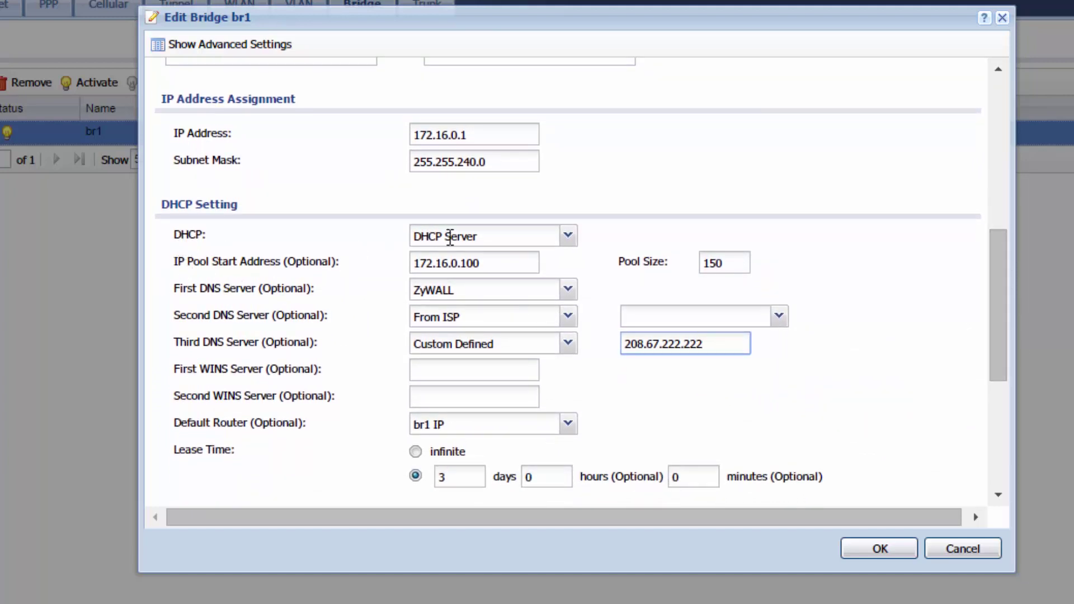
{"action": "left_click", "coordinate": [502, 238]}
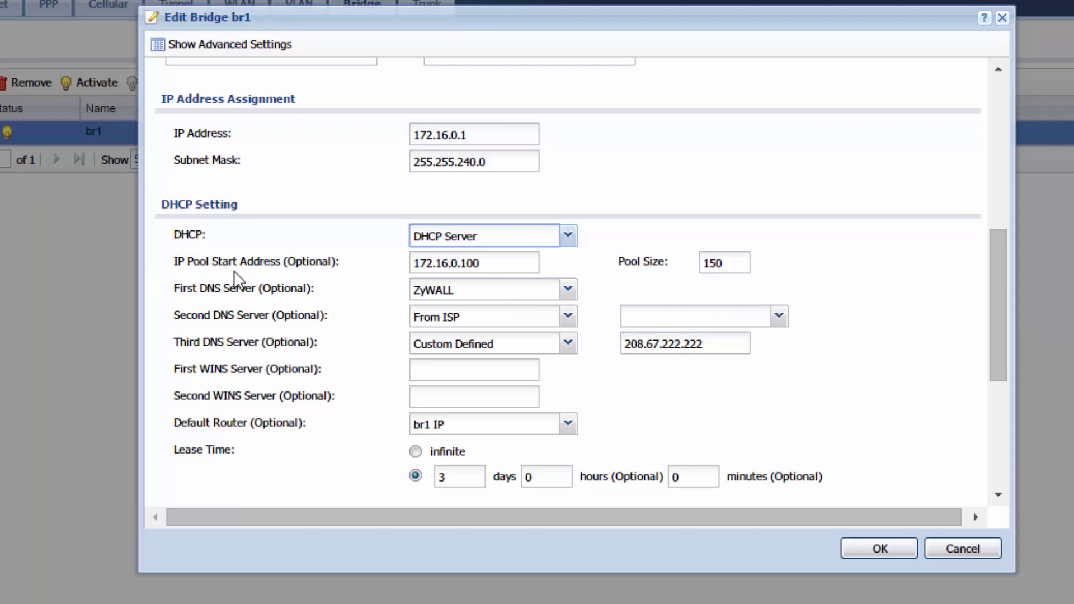
{"action": "left_click", "coordinate": [430, 140]}
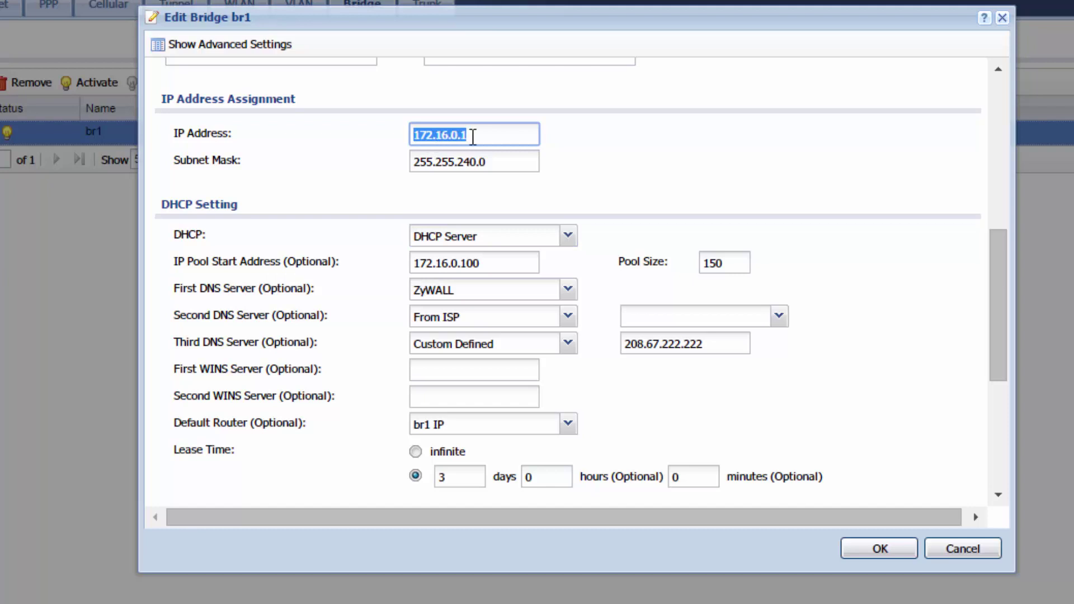
{"action": "left_click", "coordinate": [489, 267]}
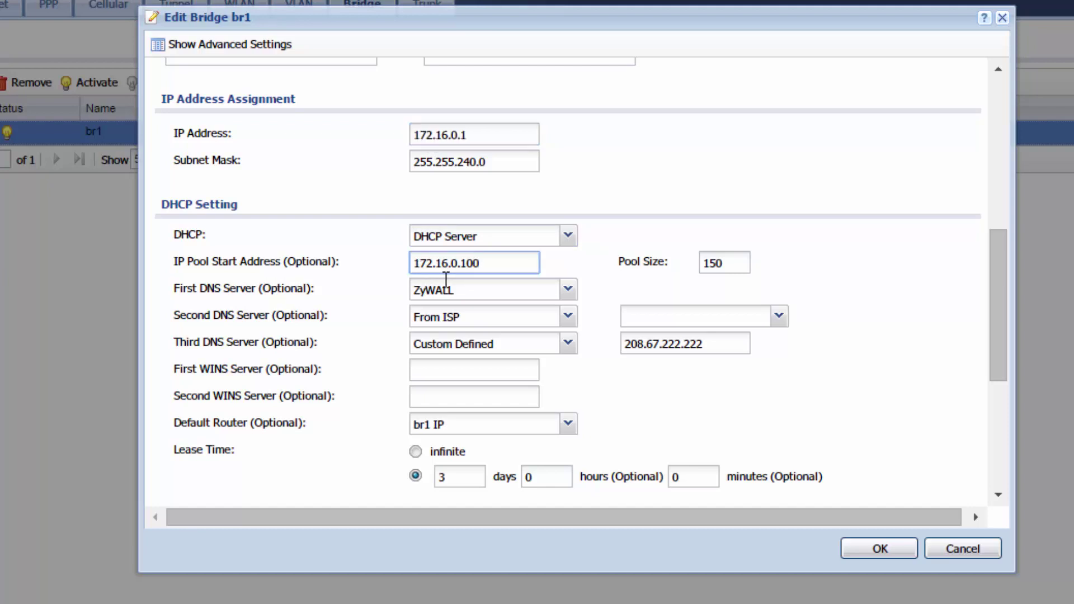
{"action": "left_click_drag", "start_coordinate": [492, 267], "coordinate": [463, 268]}
{"action": "left_click", "coordinate": [497, 264]}
{"action": "left_click_drag", "start_coordinate": [736, 264], "coordinate": [702, 264]}
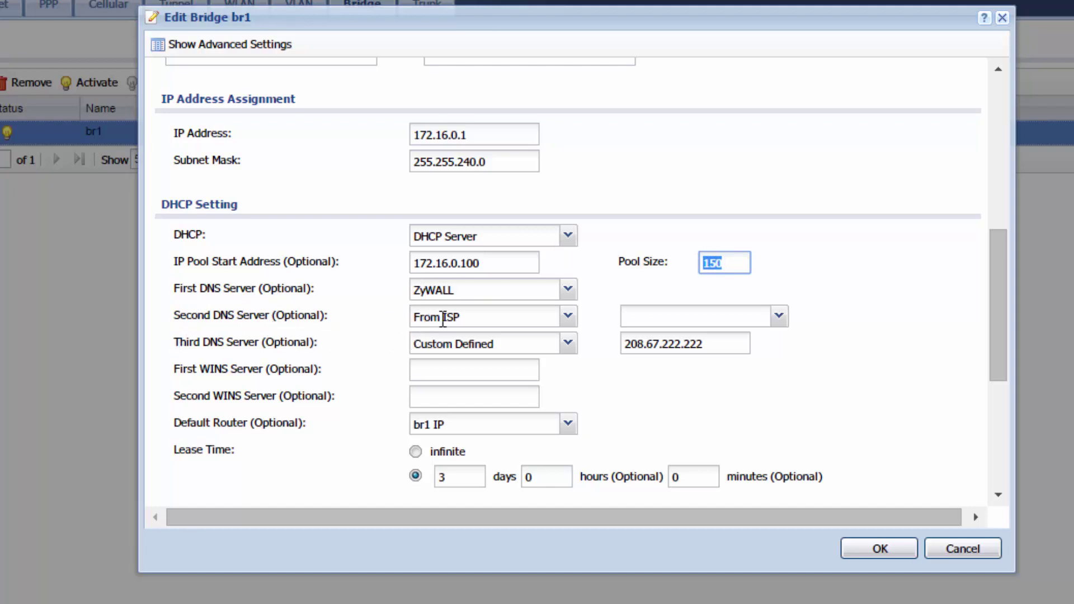
Set the DNS servers to ZyWALL, From ISP and custom 208.67.222.222.
{"action": "left_click", "coordinate": [781, 317]}
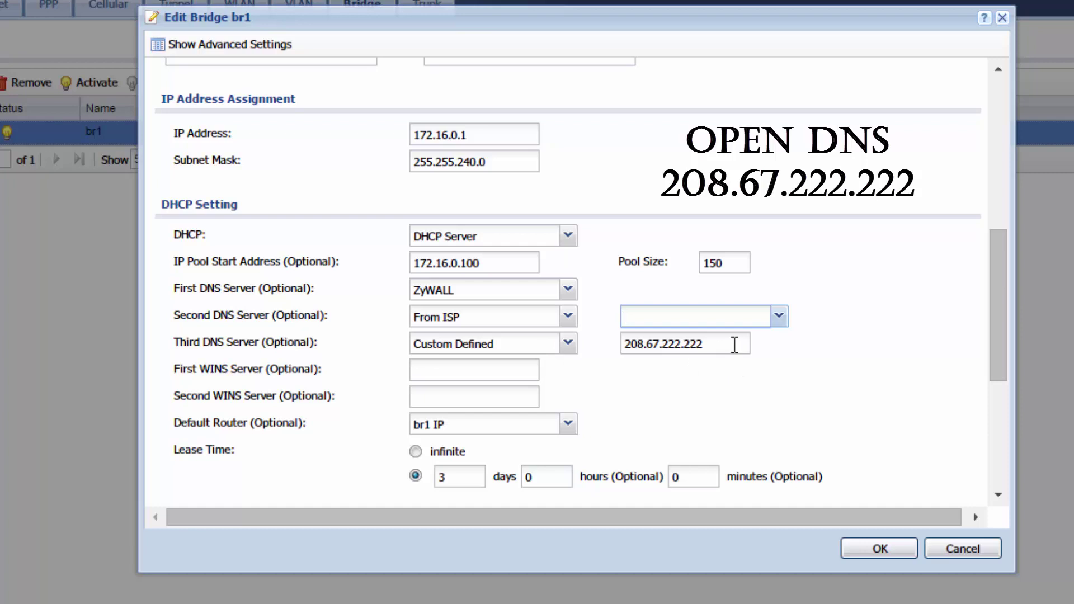
{"action": "left_click_drag", "start_coordinate": [735, 346], "coordinate": [597, 337]}
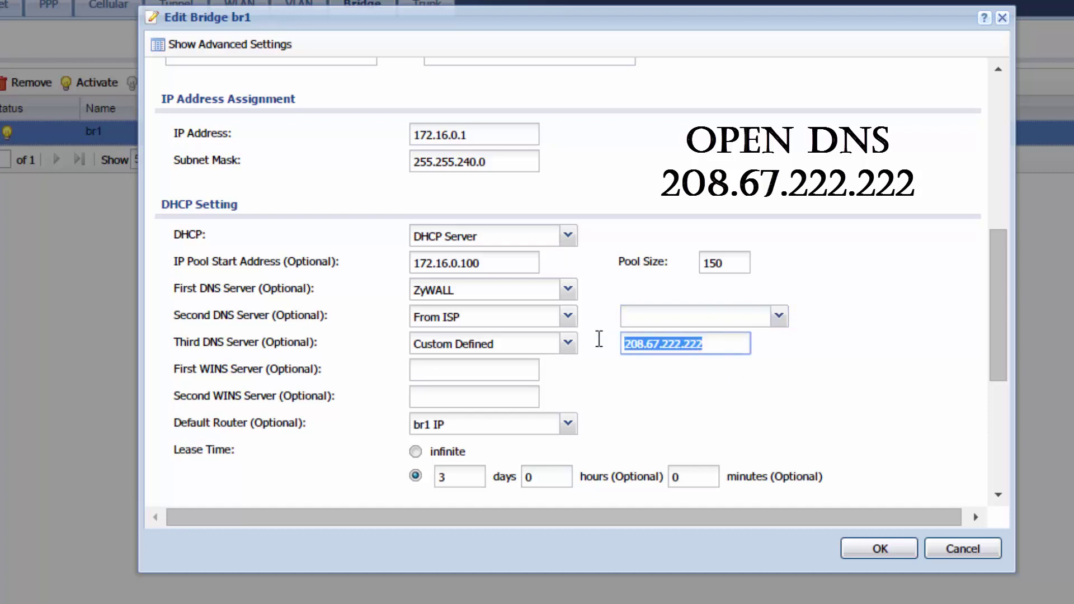
{"action": "left_click", "coordinate": [642, 379]}
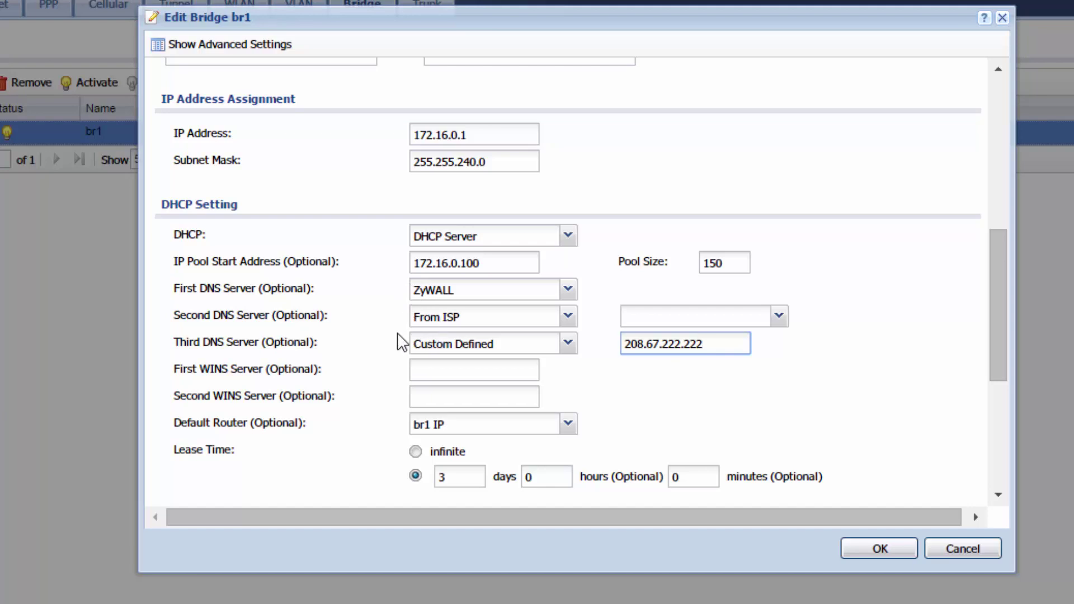
Set br1's DHCP lease to 1 day, 0 hours, 0 minutes and save the bridge.
{"action": "scroll", "coordinate": [399, 346], "scroll_direction": "down", "scroll_amount": 2}
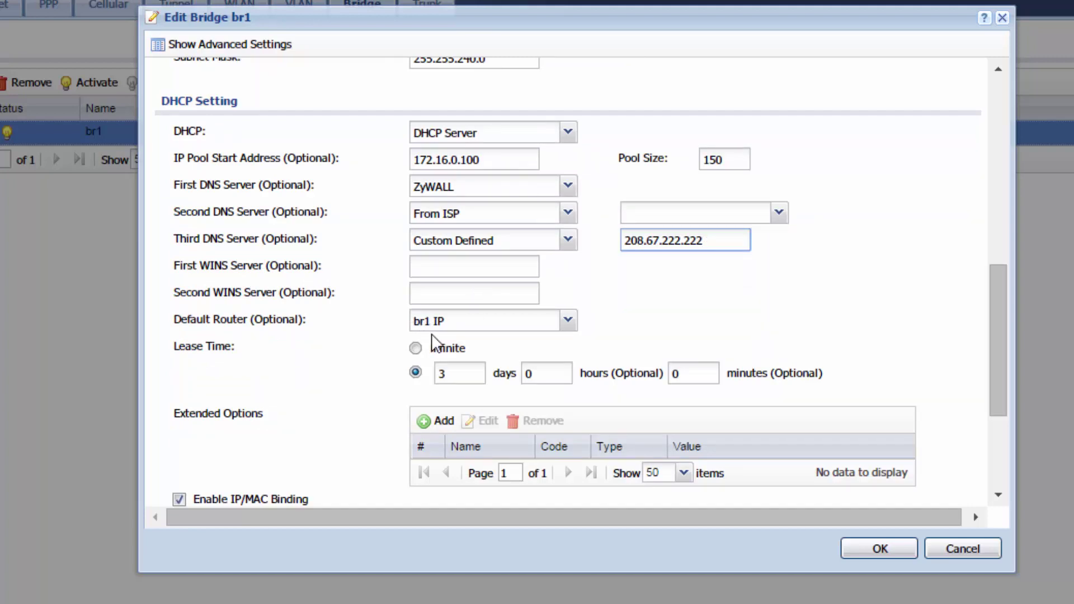
{"action": "double_click", "coordinate": [460, 373]}
{"action": "type", "text": "1"}
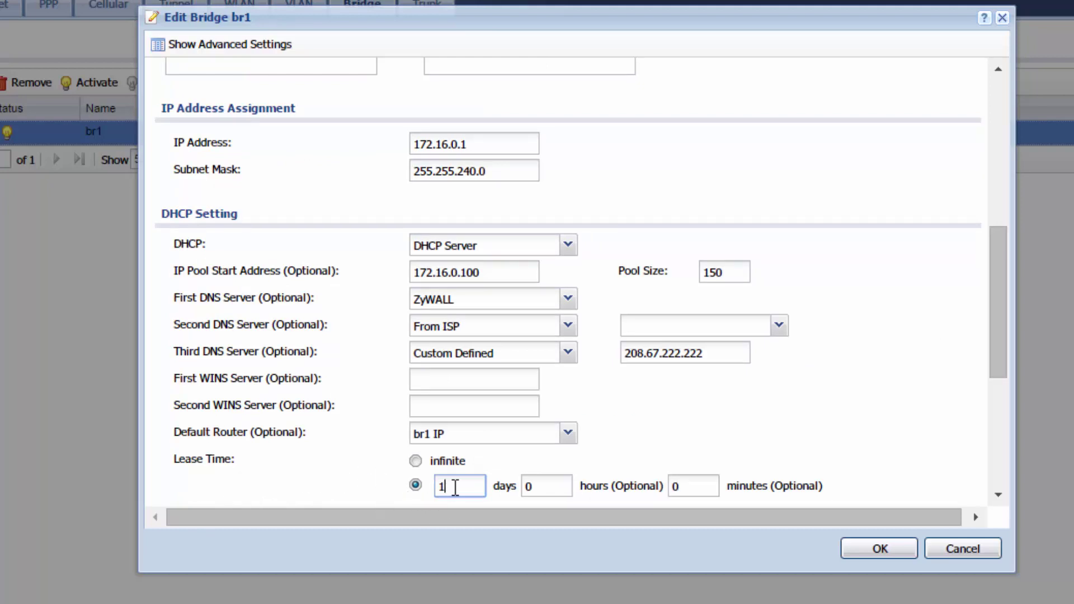
{"action": "left_click_drag", "start_coordinate": [453, 487], "coordinate": [436, 490]}
{"action": "type", "text": "0"}
{"action": "left_click_drag", "start_coordinate": [677, 487], "coordinate": [656, 491]}
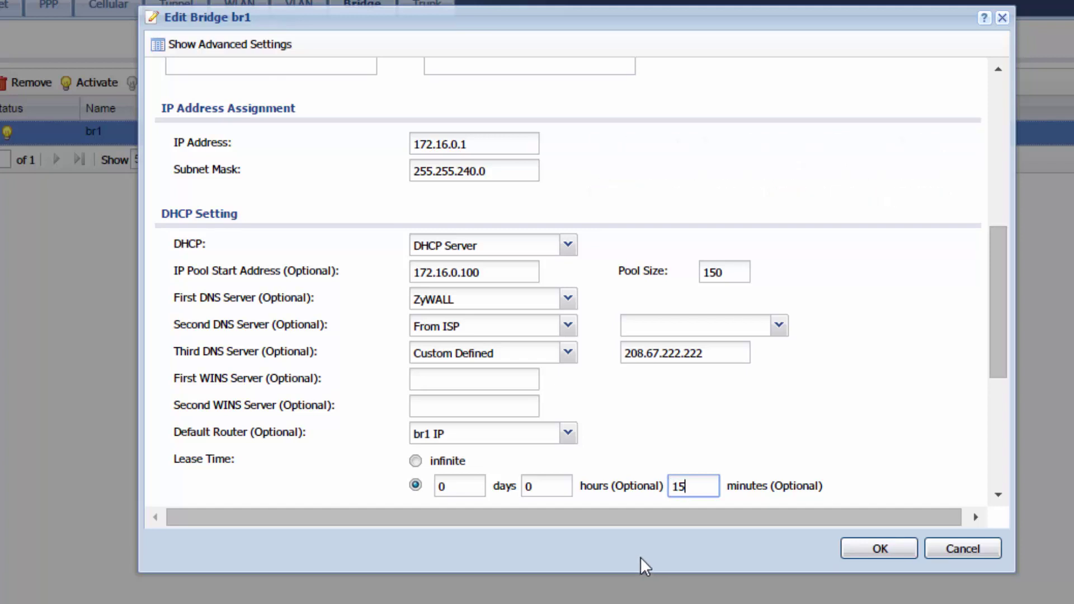
{"action": "double_click", "coordinate": [463, 487]}
{"action": "type", "text": "1"}
{"action": "key", "text": "Tab"}
{"action": "key", "text": "Tab"}
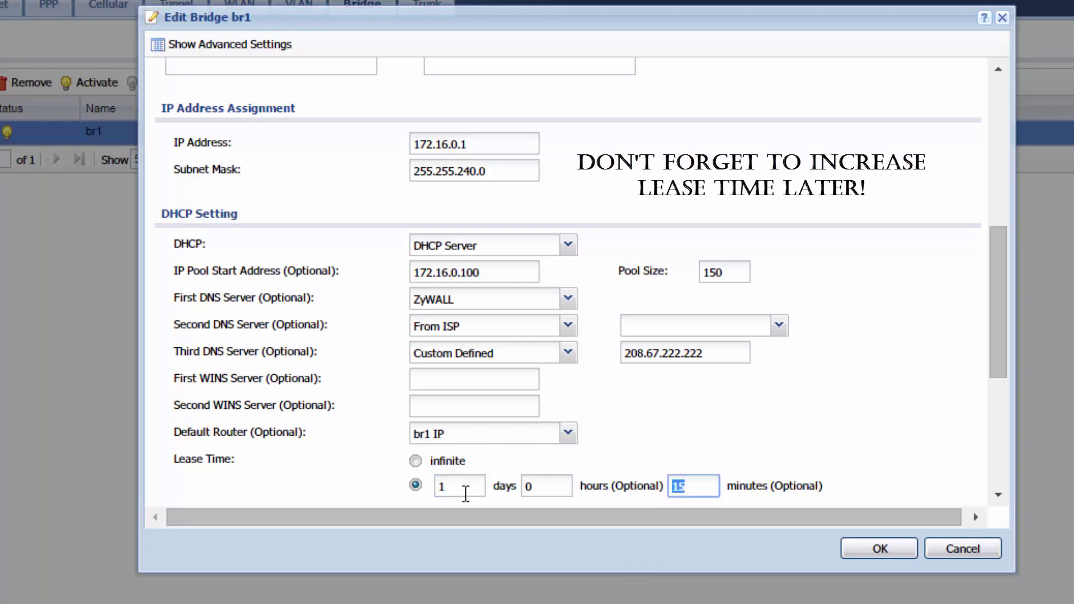
{"action": "type", "text": "0"}
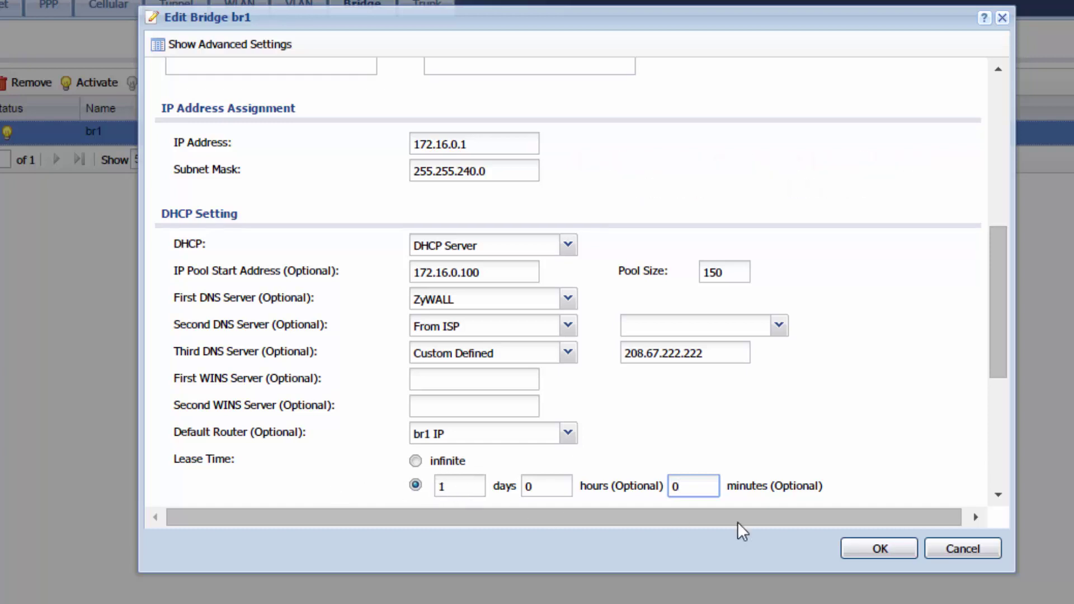
{"action": "left_click_drag", "start_coordinate": [998, 343], "coordinate": [998, 348]}
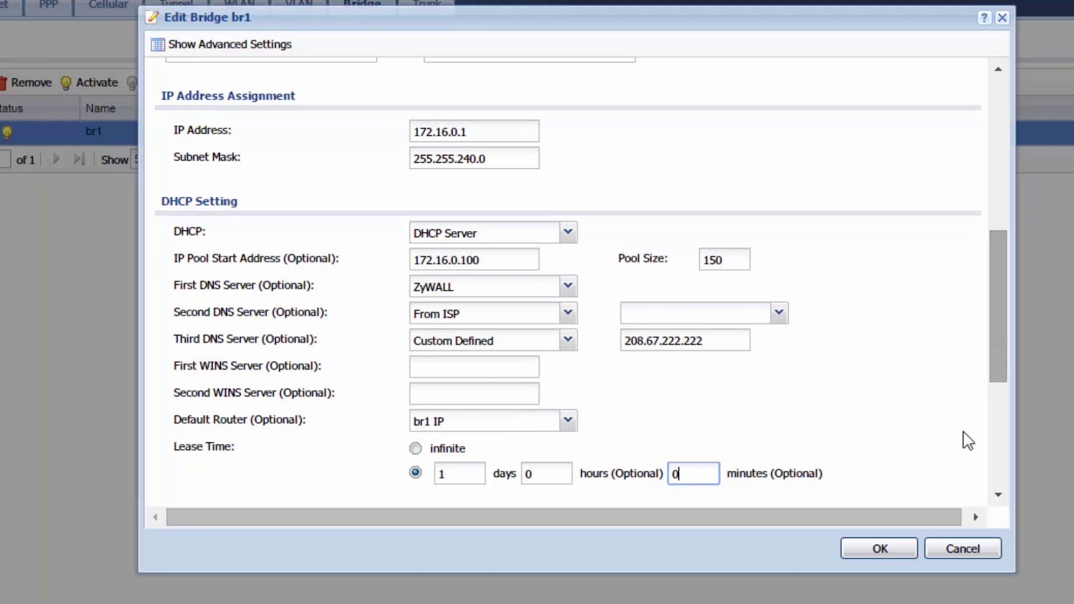
{"action": "left_click", "coordinate": [875, 550]}
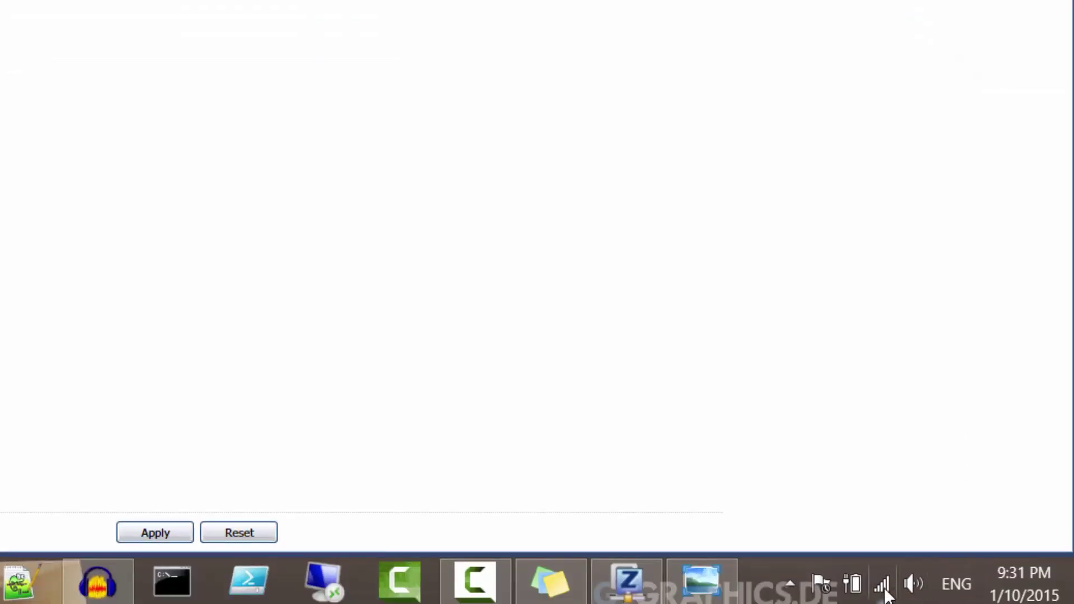
Open Windows' Network and Sharing Center from the network tray icon to check ZyXEL01 2.
{"action": "right_click", "coordinate": [884, 586]}
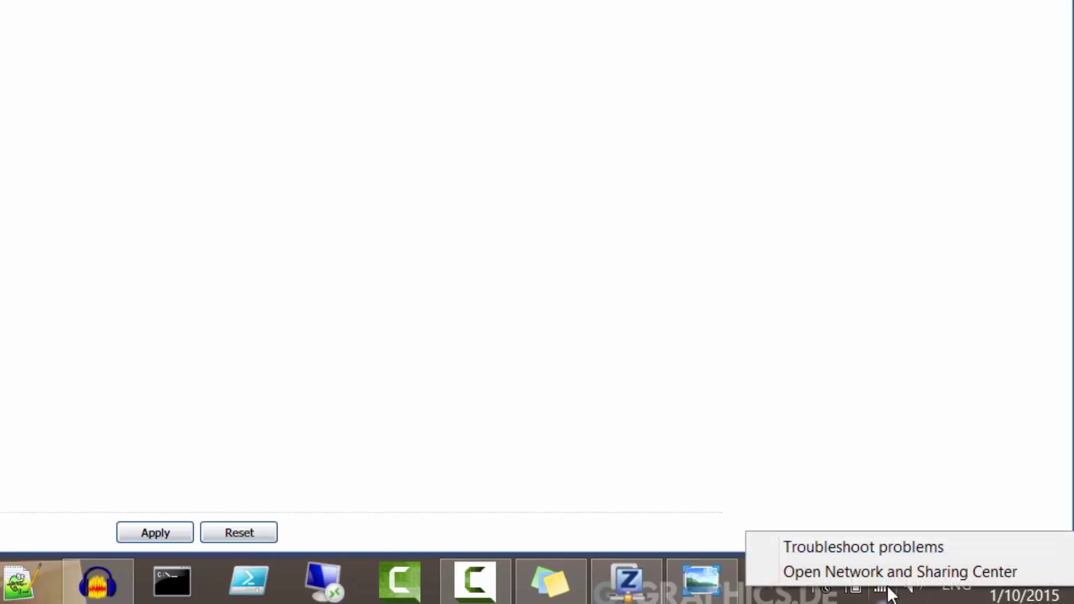
{"action": "left_click", "coordinate": [886, 438]}
{"action": "mouse_move", "coordinate": [883, 596]}
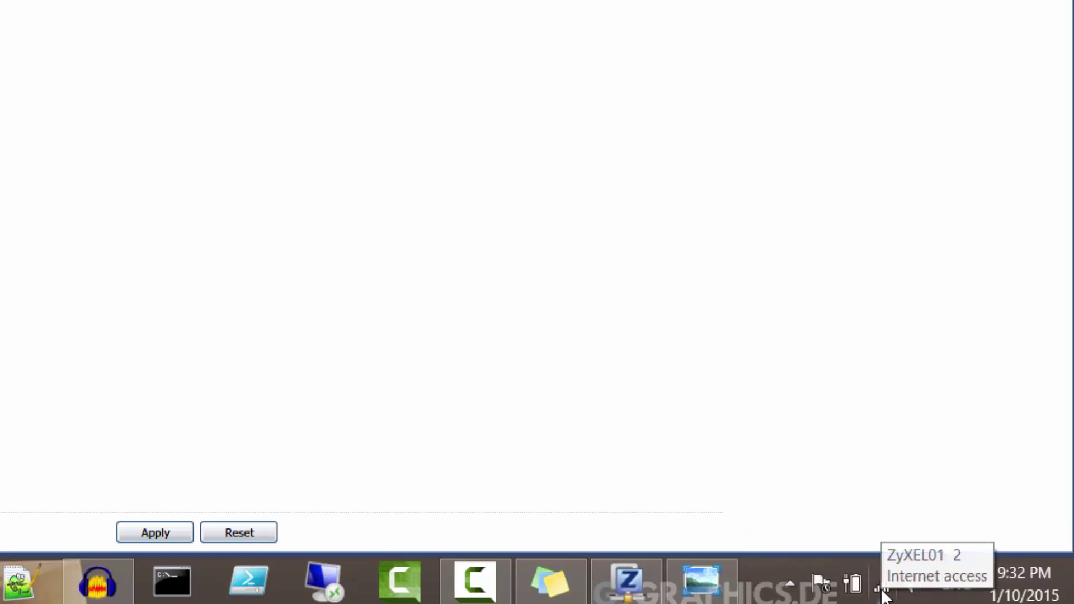
{"action": "right_click", "coordinate": [883, 594]}
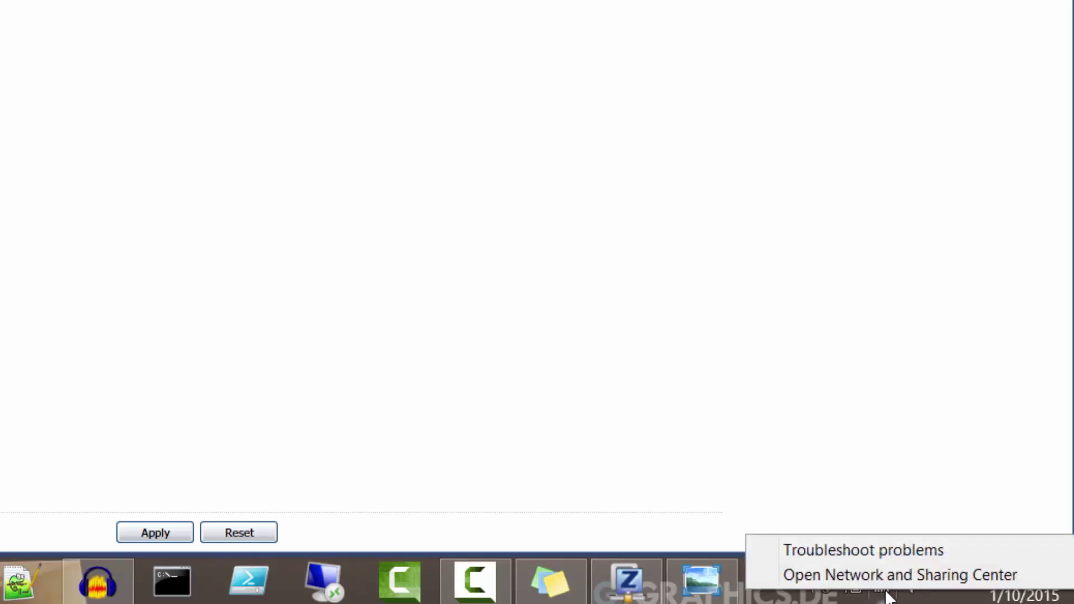
{"action": "left_click", "coordinate": [885, 582]}
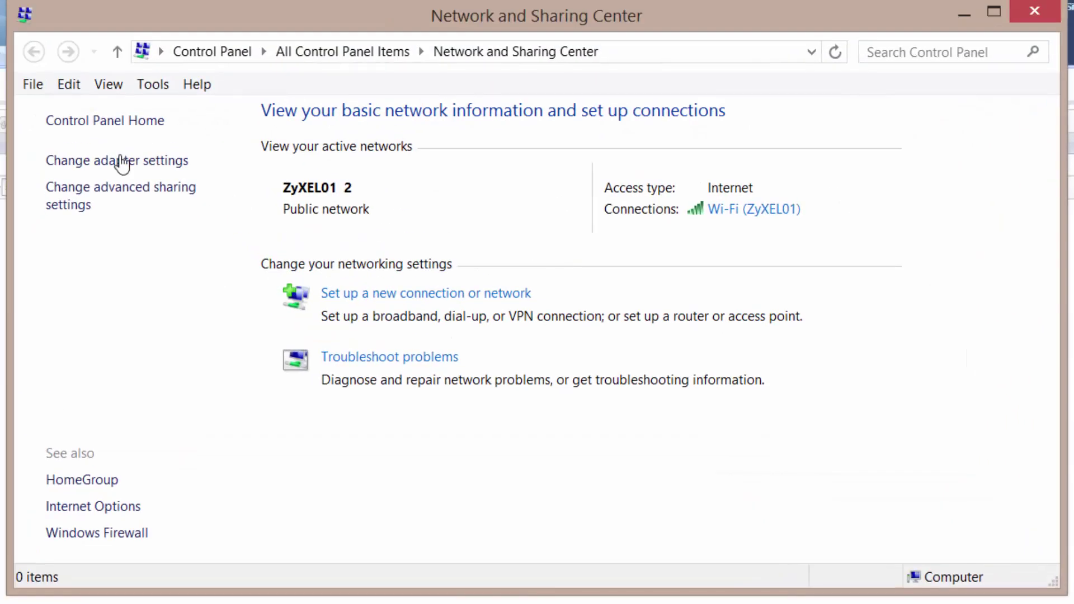
Review the Wi-Fi adapter's connection details and current lease times, then close the details window.
{"action": "left_click", "coordinate": [120, 163]}
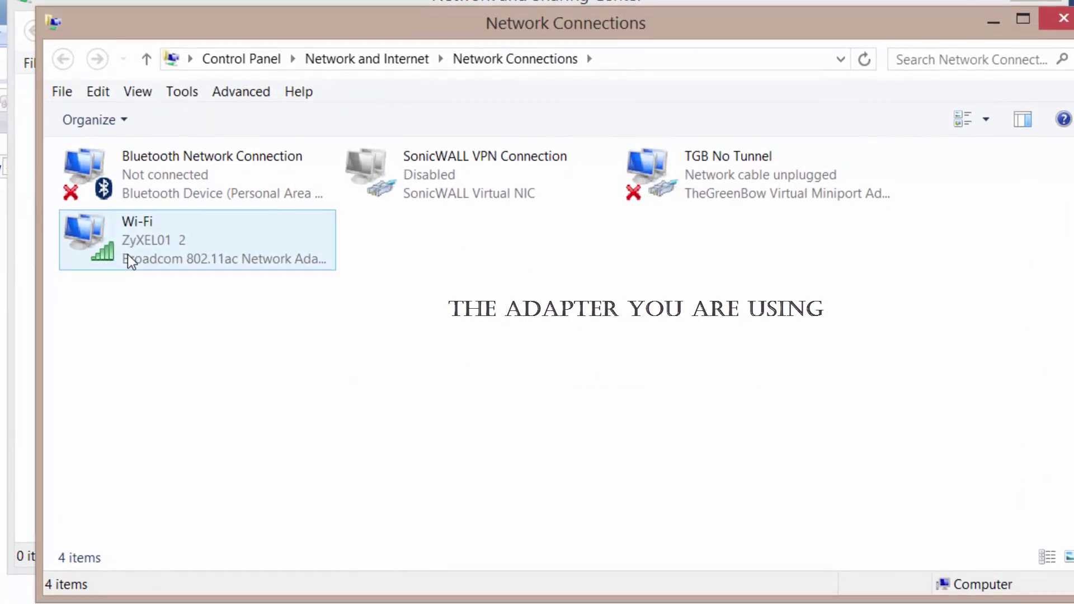
{"action": "double_click", "coordinate": [128, 258]}
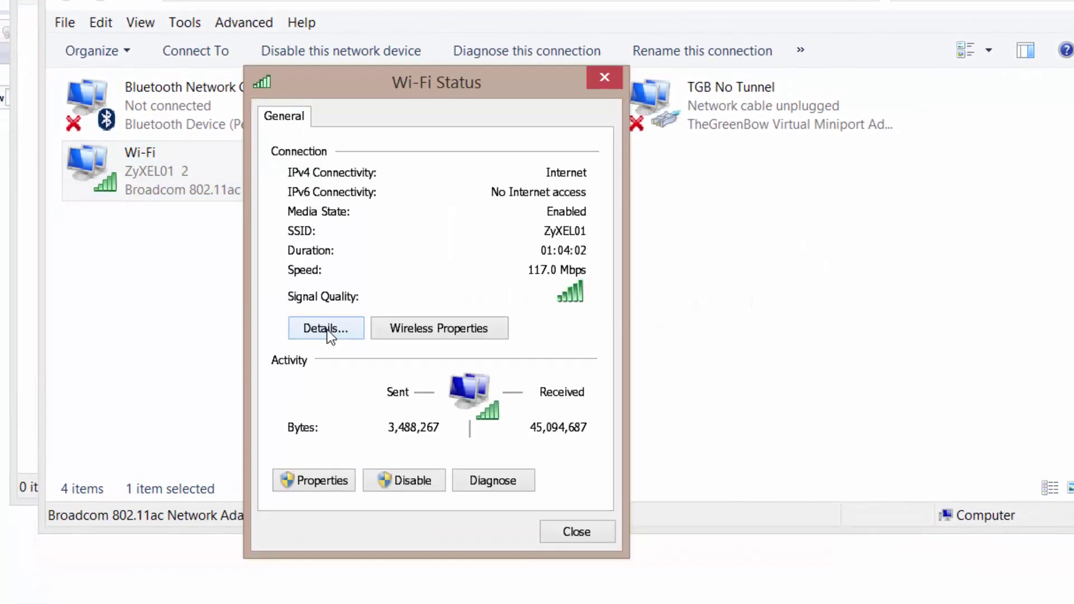
{"action": "left_click", "coordinate": [327, 329]}
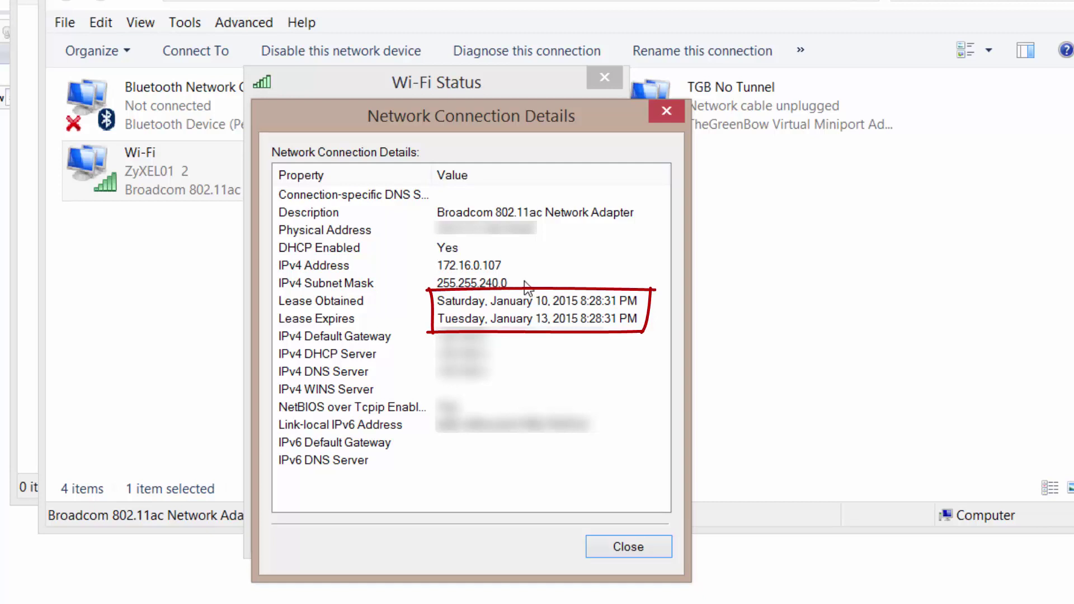
{"action": "left_click", "coordinate": [628, 546]}
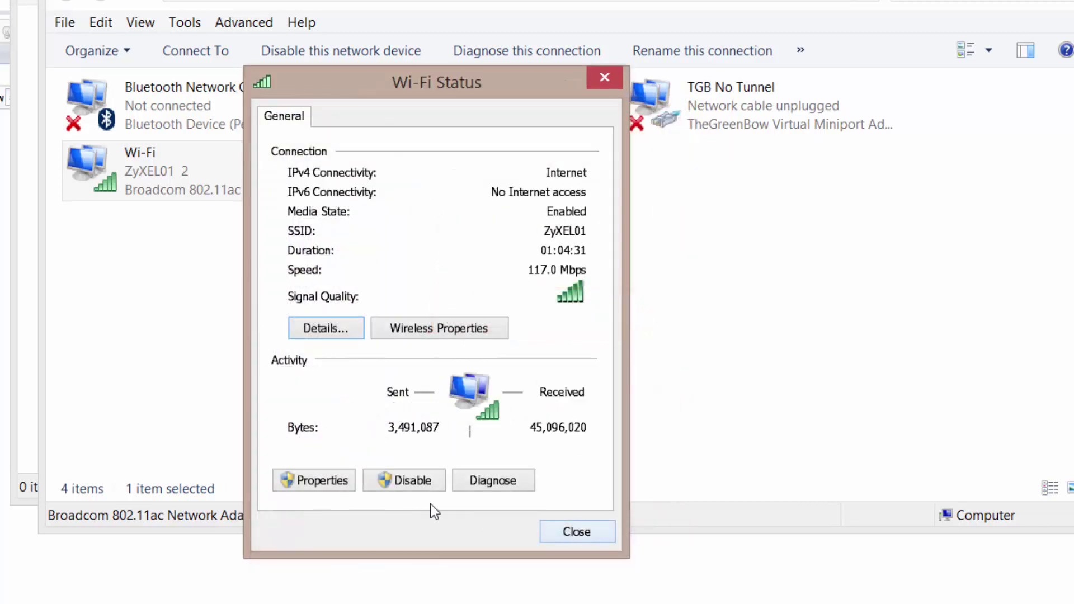
Close the Wi-Fi Status window, then disable and re-enable the Wi-Fi adapter.
{"action": "left_click", "coordinate": [577, 531]}
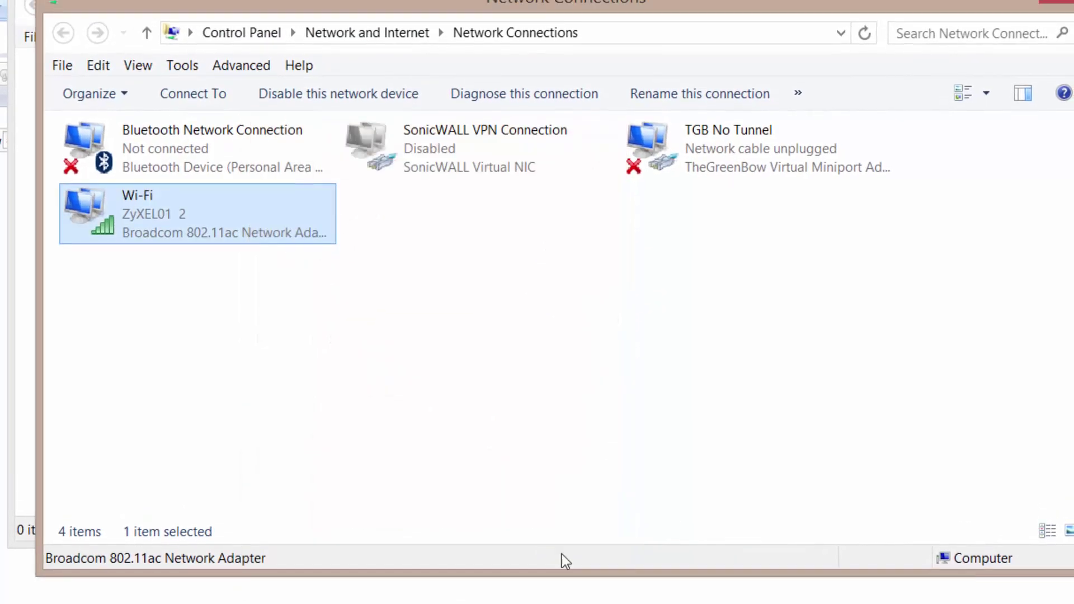
{"action": "right_click", "coordinate": [135, 169]}
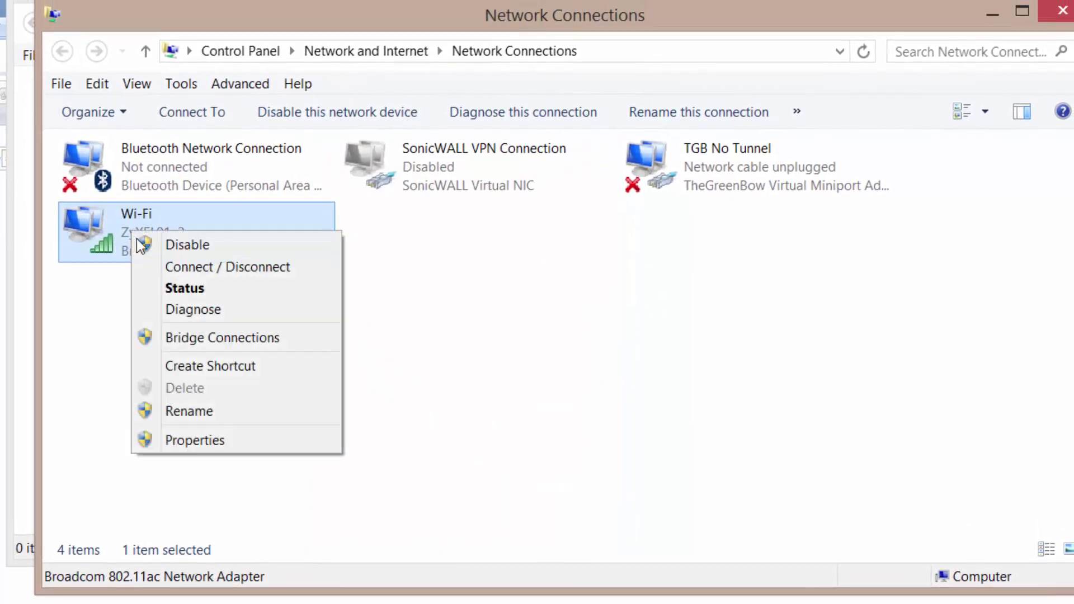
{"action": "left_click", "coordinate": [193, 246]}
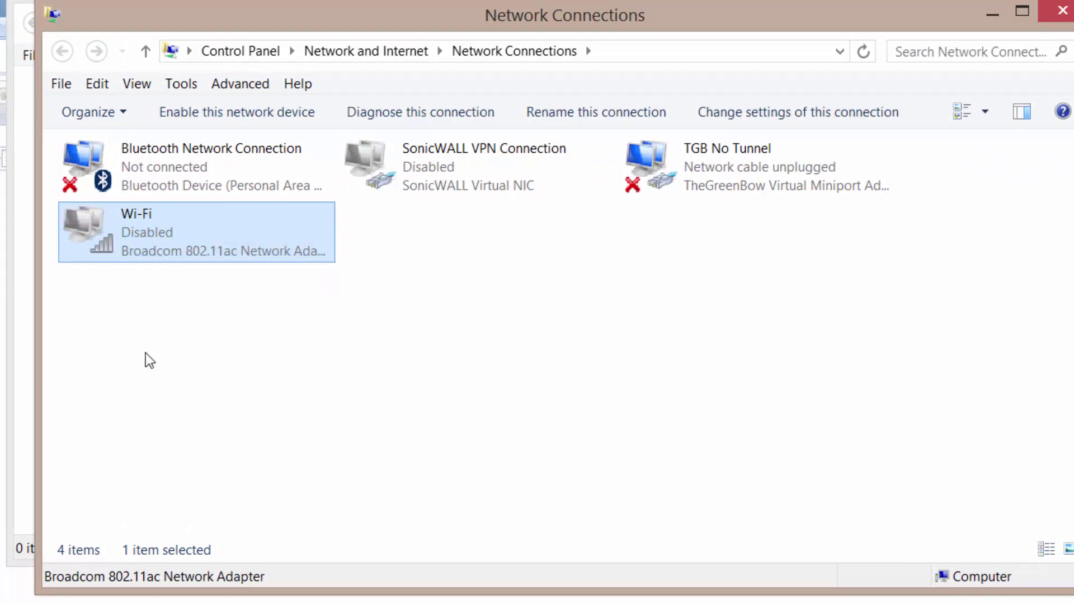
{"action": "right_click", "coordinate": [139, 237]}
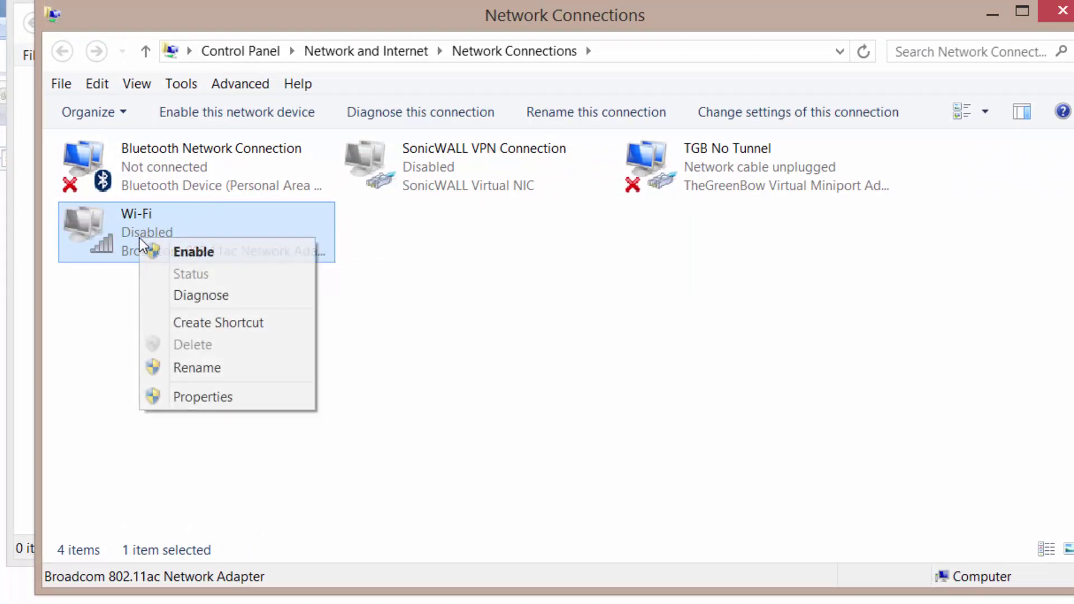
{"action": "left_click", "coordinate": [193, 247]}
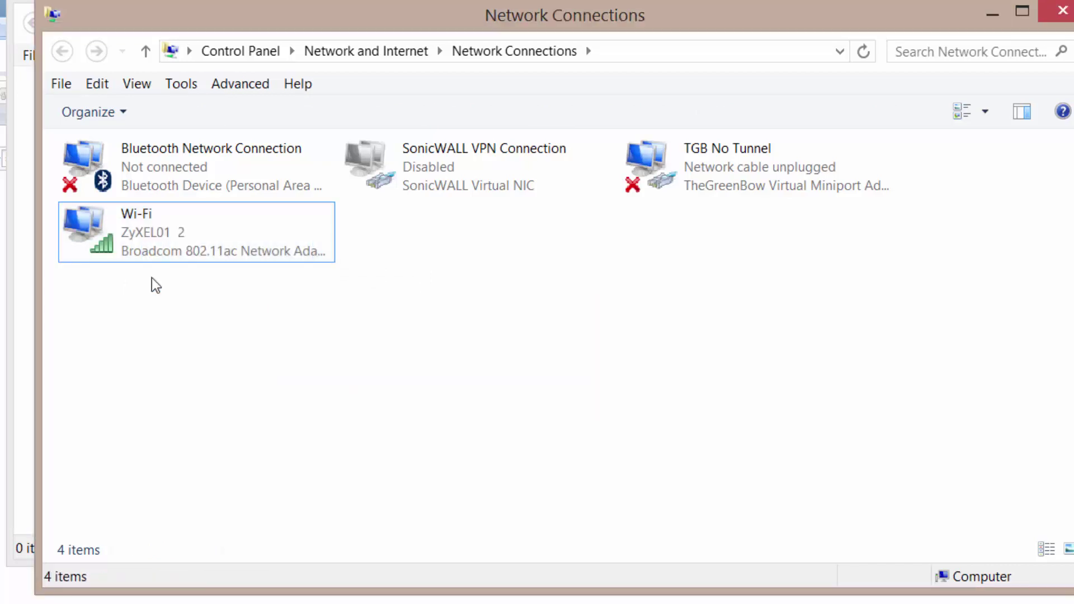
Confirm Wi-Fi's new lease obtained January 10, 2015 9:33:06 PM, then close both windows.
{"action": "double_click", "coordinate": [147, 242]}
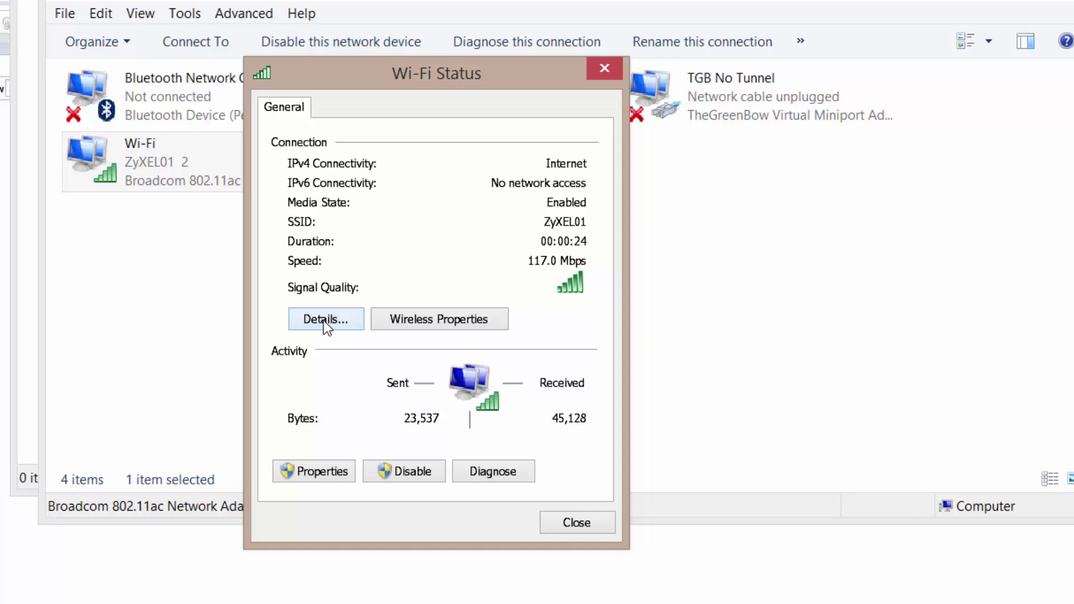
{"action": "left_click", "coordinate": [323, 320]}
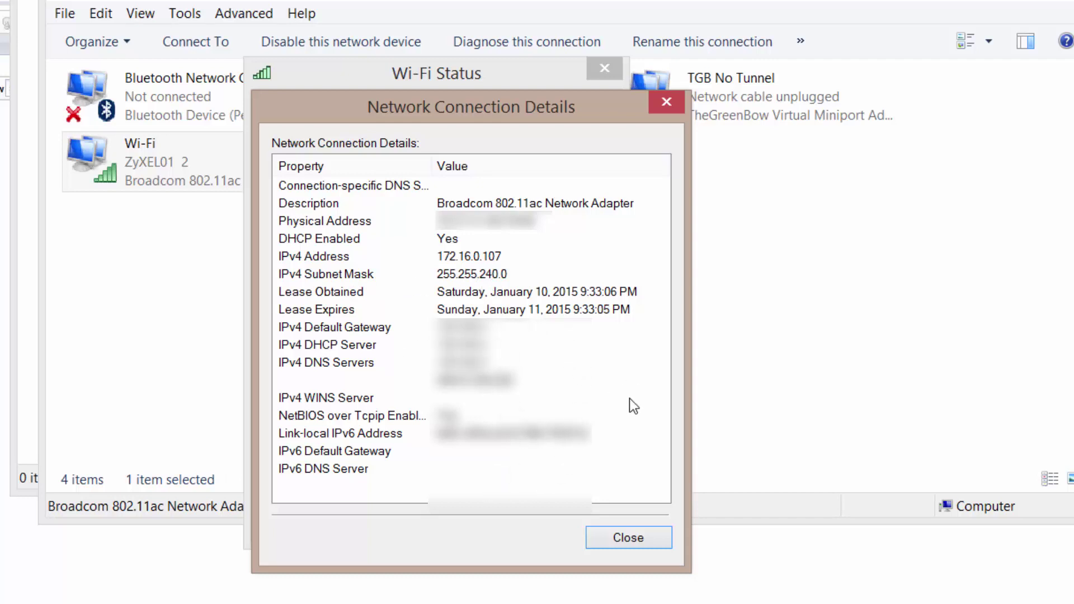
{"action": "left_click", "coordinate": [644, 538]}
{"action": "left_click", "coordinate": [626, 76]}
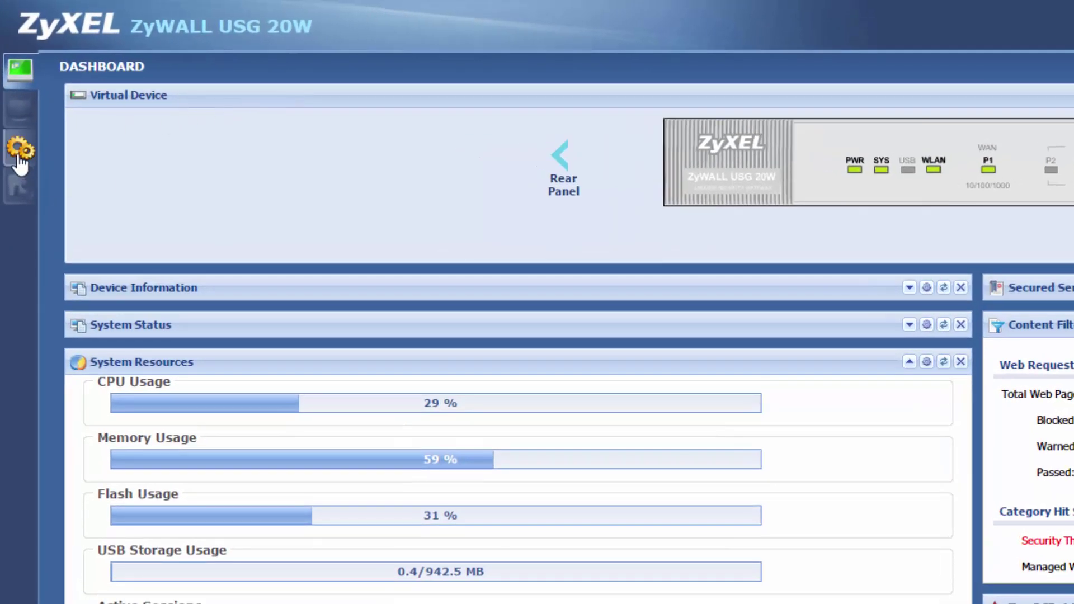
Open the Object > Address list of IPv4 address objects.
{"action": "left_click", "coordinate": [17, 158]}
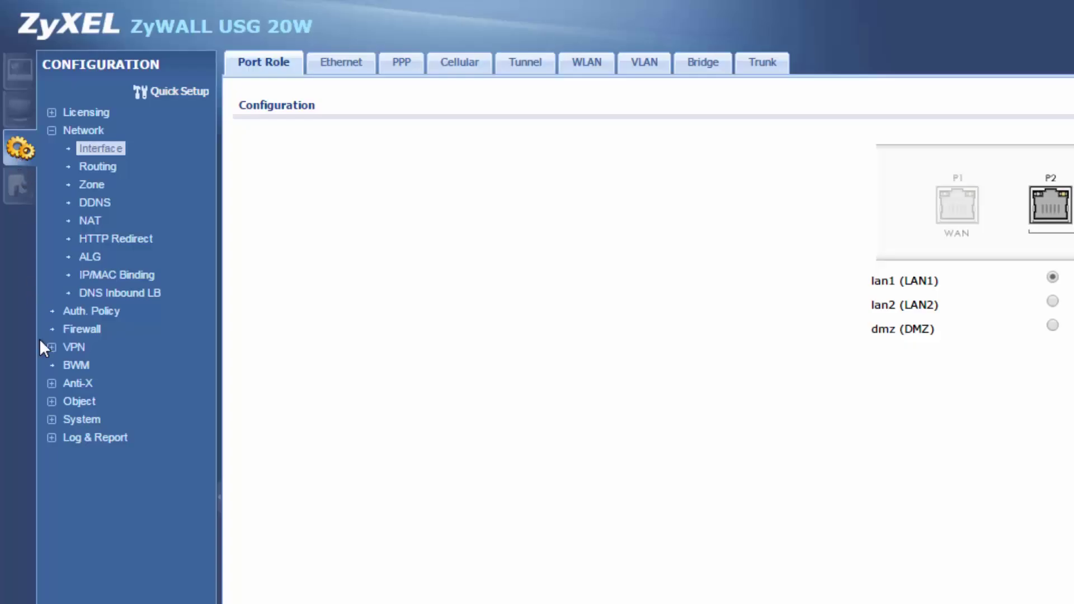
{"action": "left_click", "coordinate": [51, 402]}
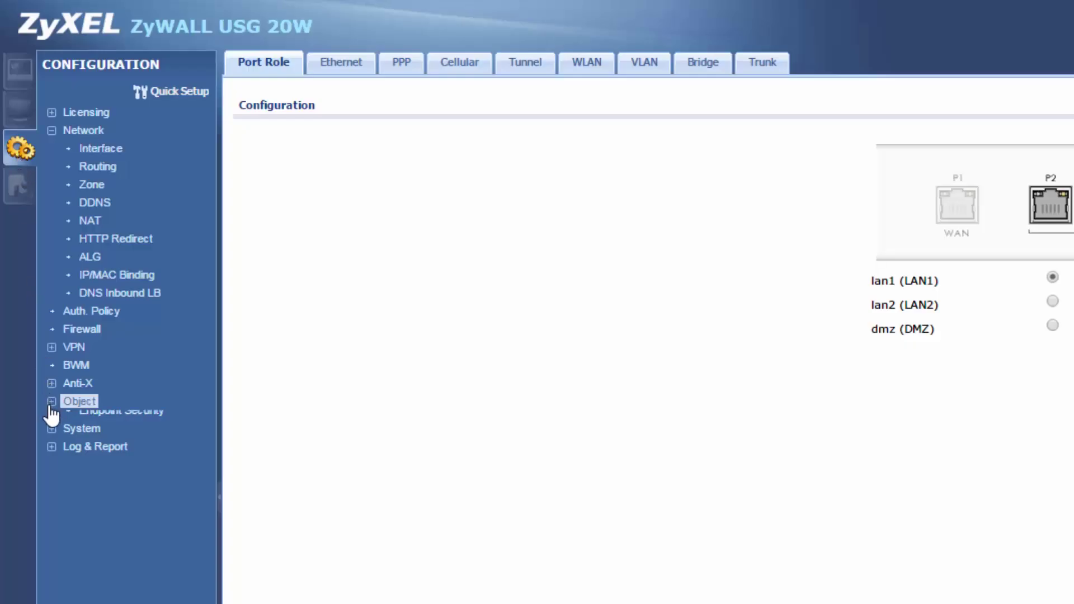
{"action": "left_click", "coordinate": [96, 440]}
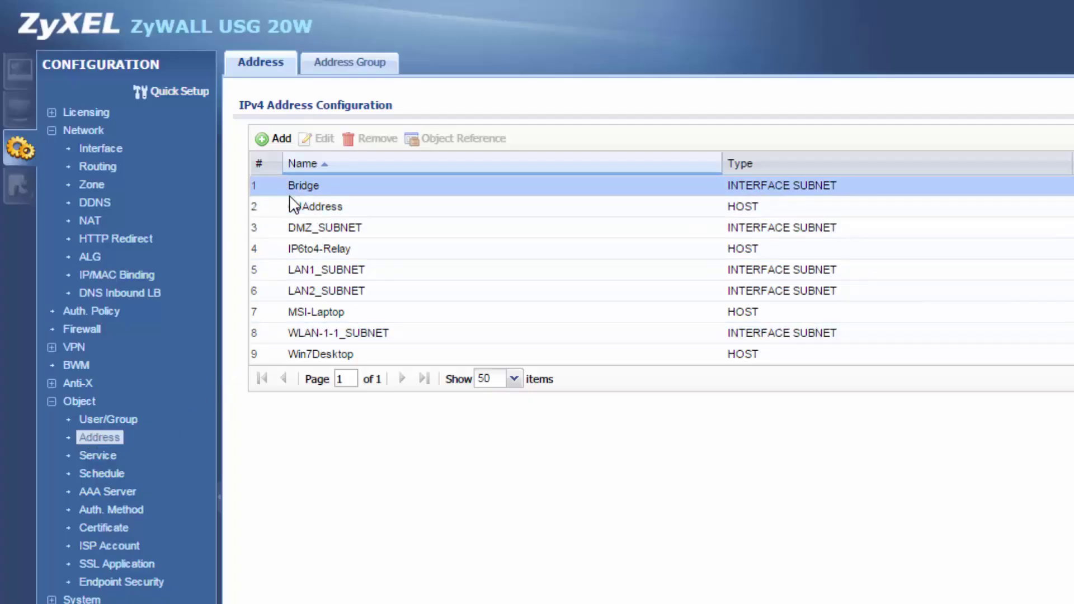
Fill in an INTERFACE SUBNET address object named Bridge on br1, then cancel it.
{"action": "left_click", "coordinate": [262, 140]}
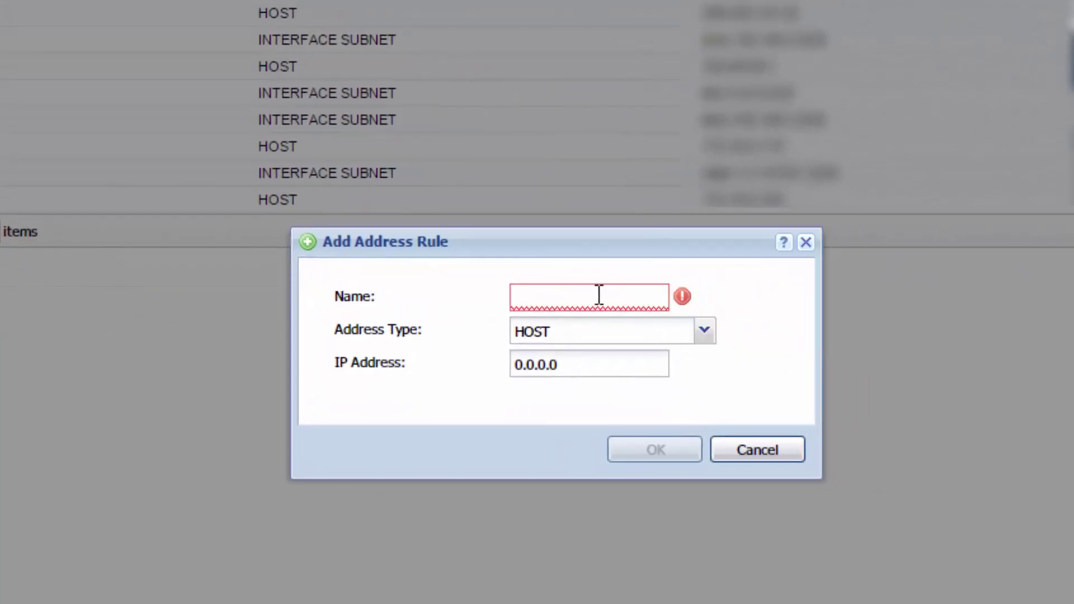
{"action": "left_click", "coordinate": [692, 328]}
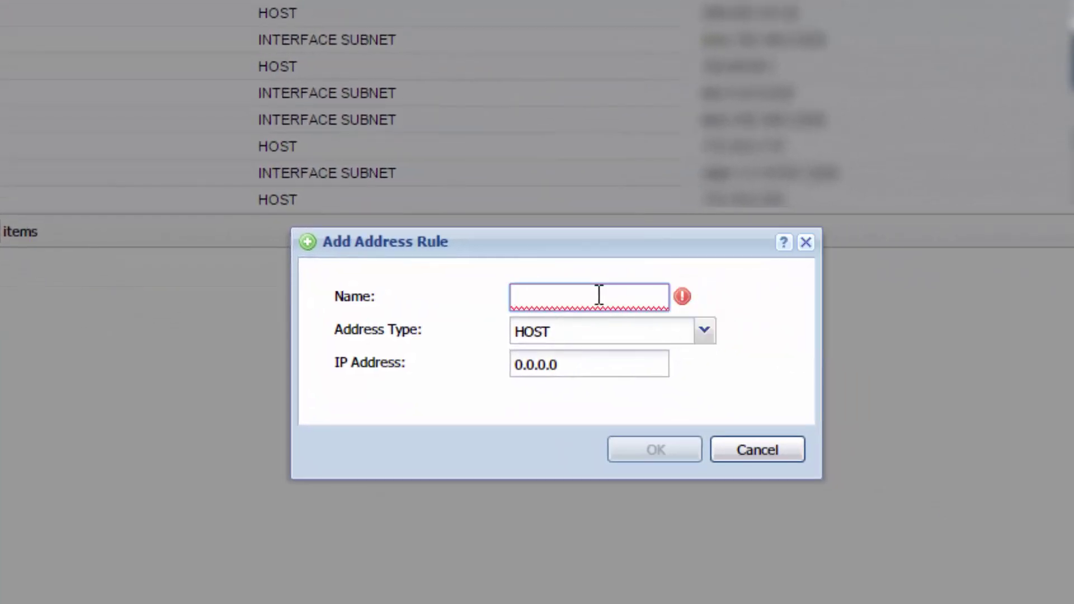
{"action": "type", "text": "Bridge"}
{"action": "left_click", "coordinate": [704, 331]}
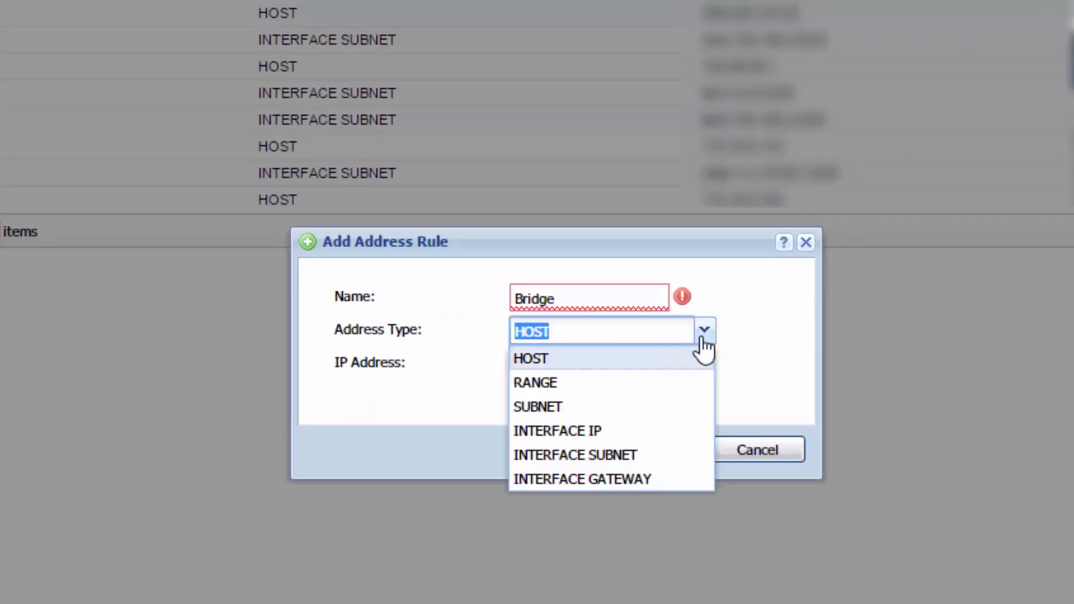
{"action": "left_click", "coordinate": [578, 461]}
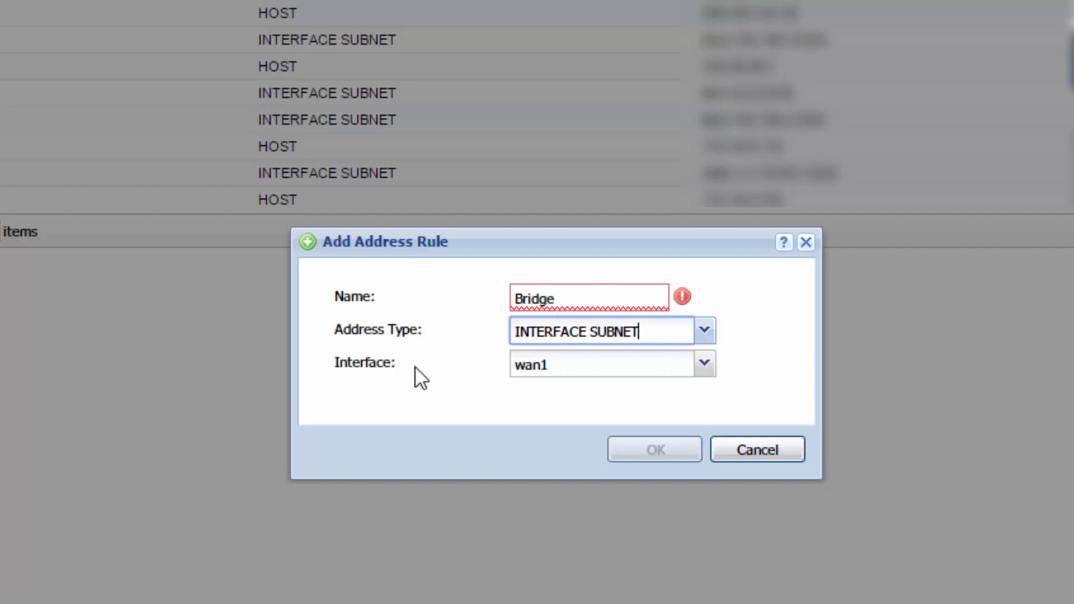
{"action": "left_click", "coordinate": [705, 370]}
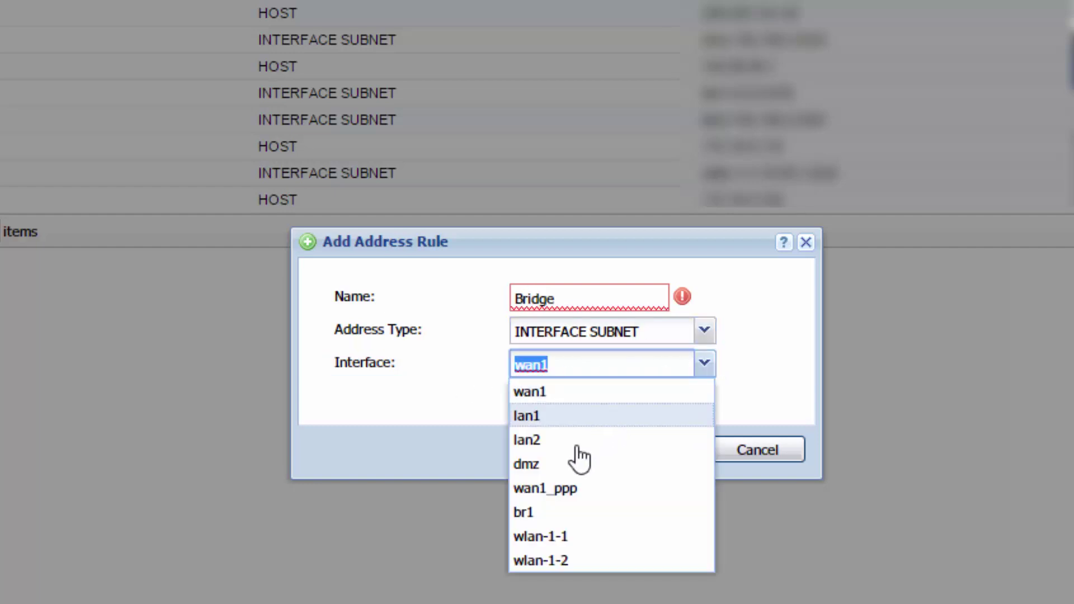
{"action": "left_click", "coordinate": [523, 512]}
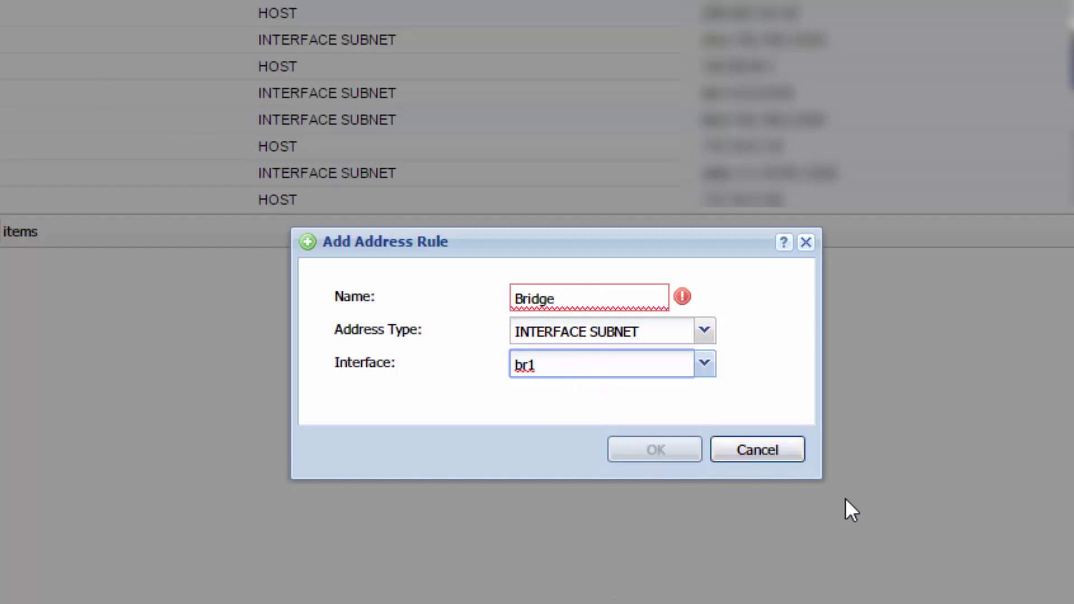
{"action": "left_click", "coordinate": [767, 455]}
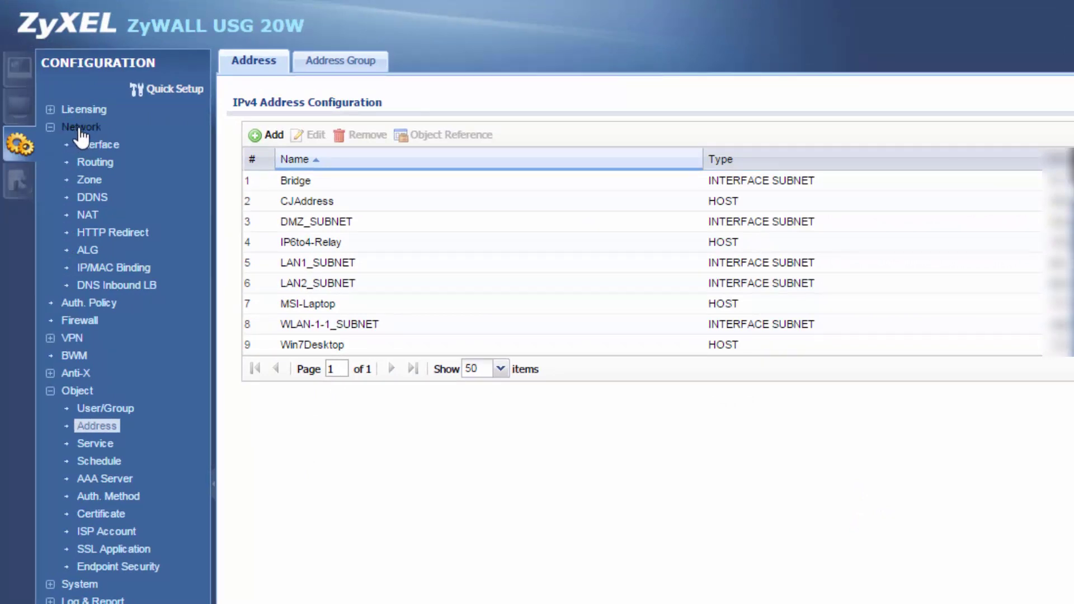
In Routing, add a new policy route with a blank description and source address Bridge.
{"action": "left_click", "coordinate": [98, 162]}
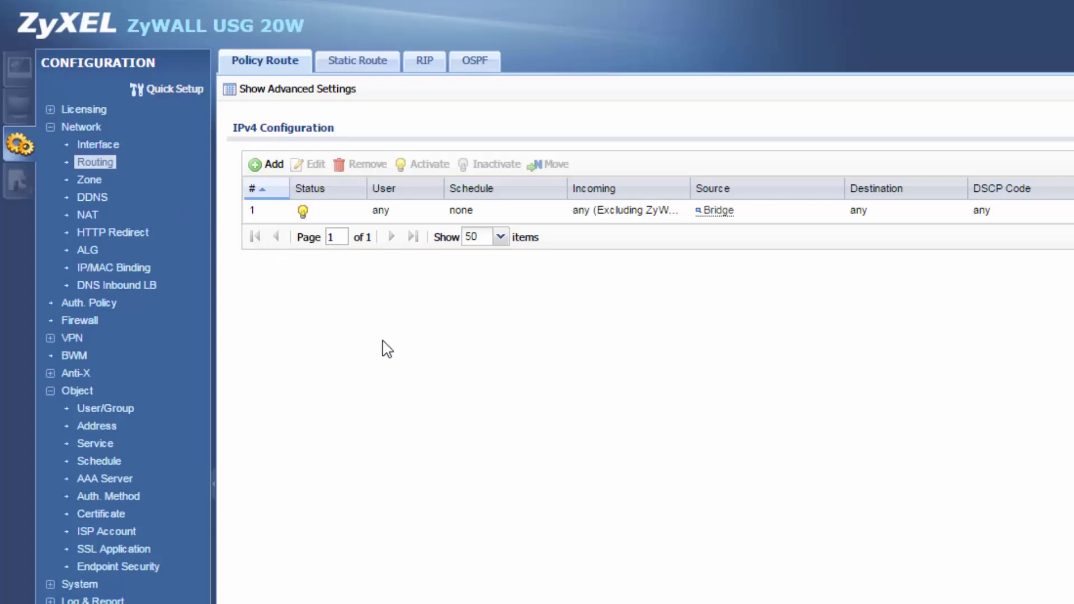
{"action": "left_click", "coordinate": [270, 164]}
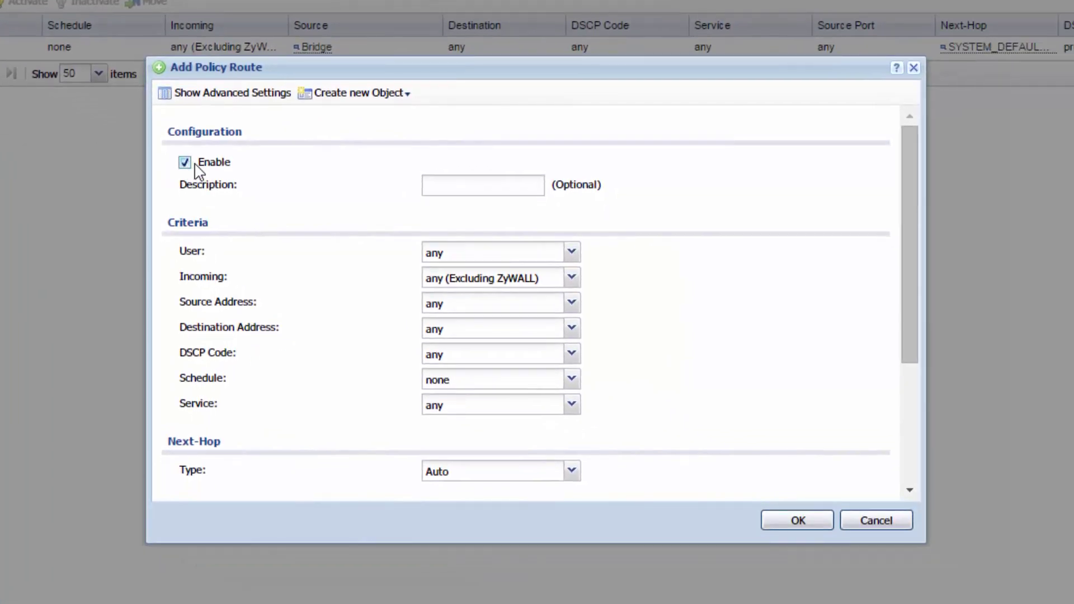
{"action": "left_click", "coordinate": [469, 192]}
{"action": "left_click", "coordinate": [649, 179]}
{"action": "left_click", "coordinate": [571, 304]}
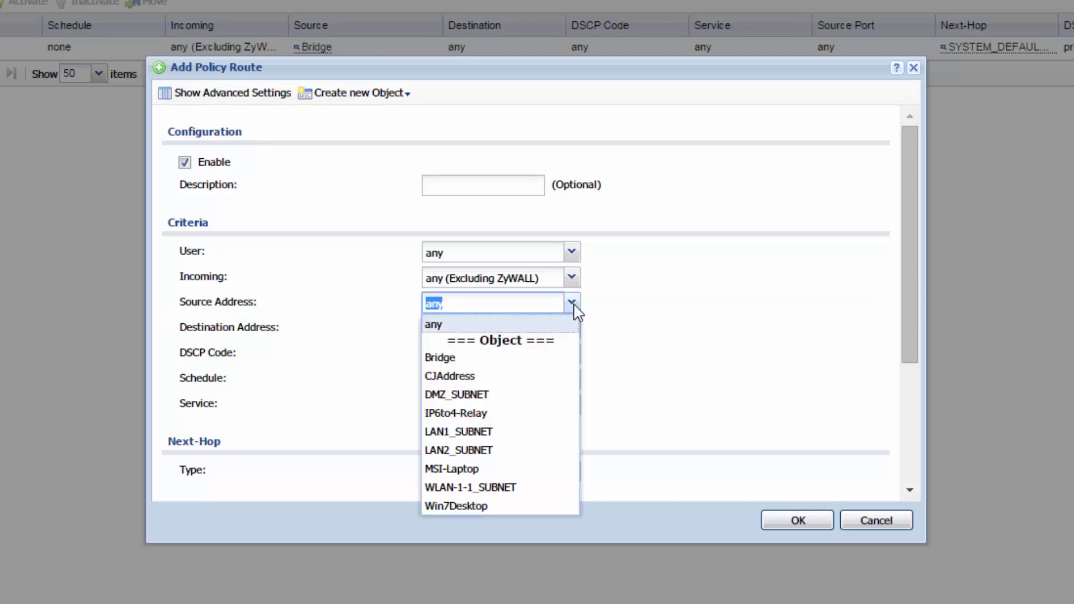
{"action": "left_click", "coordinate": [467, 359]}
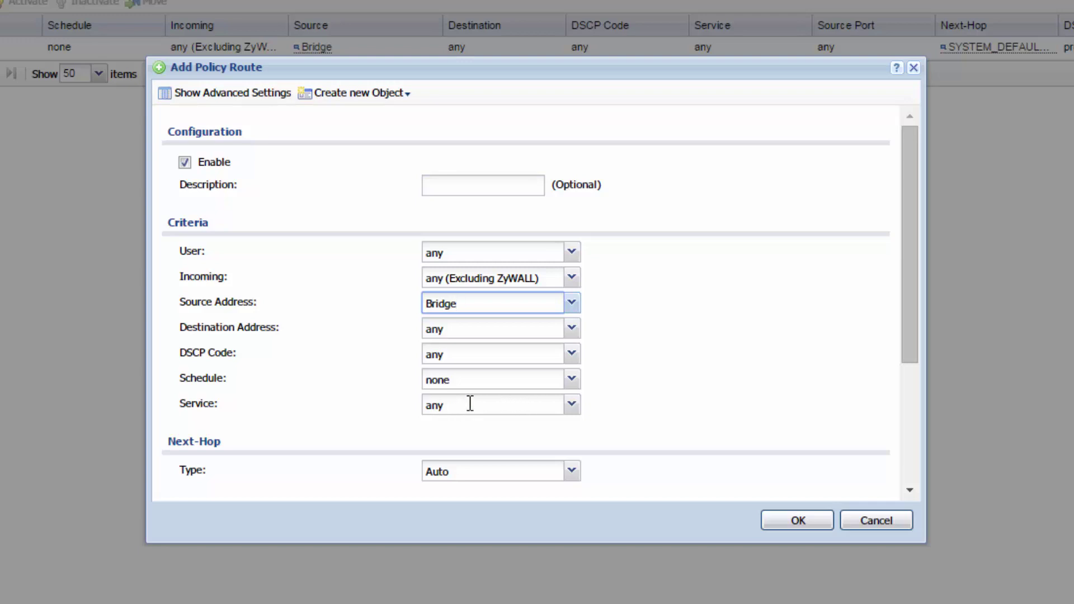
Set the policy route's next-hop type to Trunk SYSTEM_DEFAULT_WAN_TRUNK and save it.
{"action": "scroll", "coordinate": [676, 216], "scroll_direction": "down", "scroll_amount": 1}
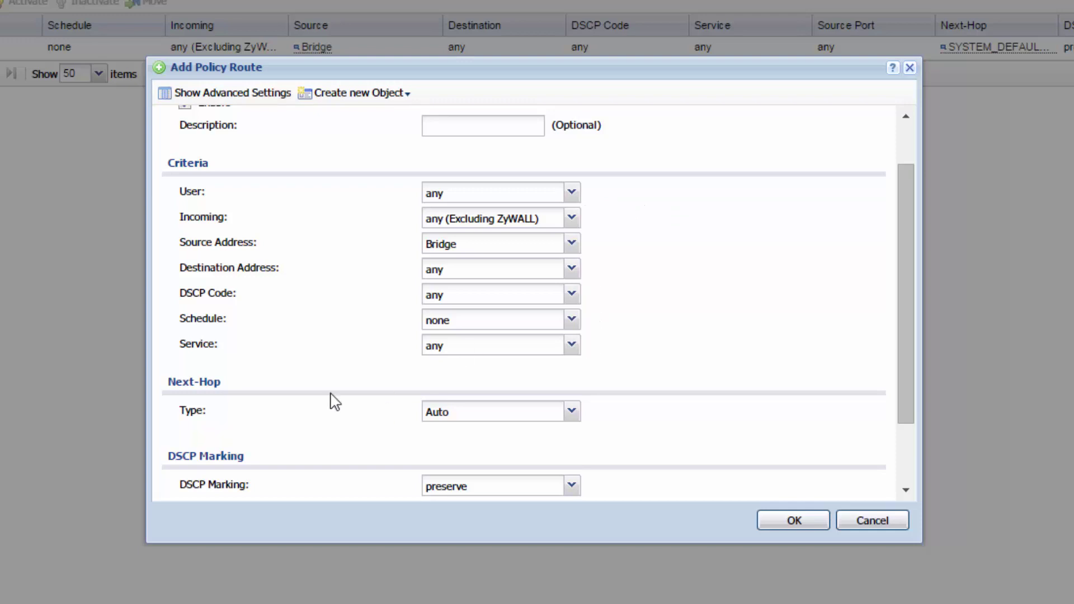
{"action": "left_click_drag", "start_coordinate": [907, 295], "coordinate": [906, 310]}
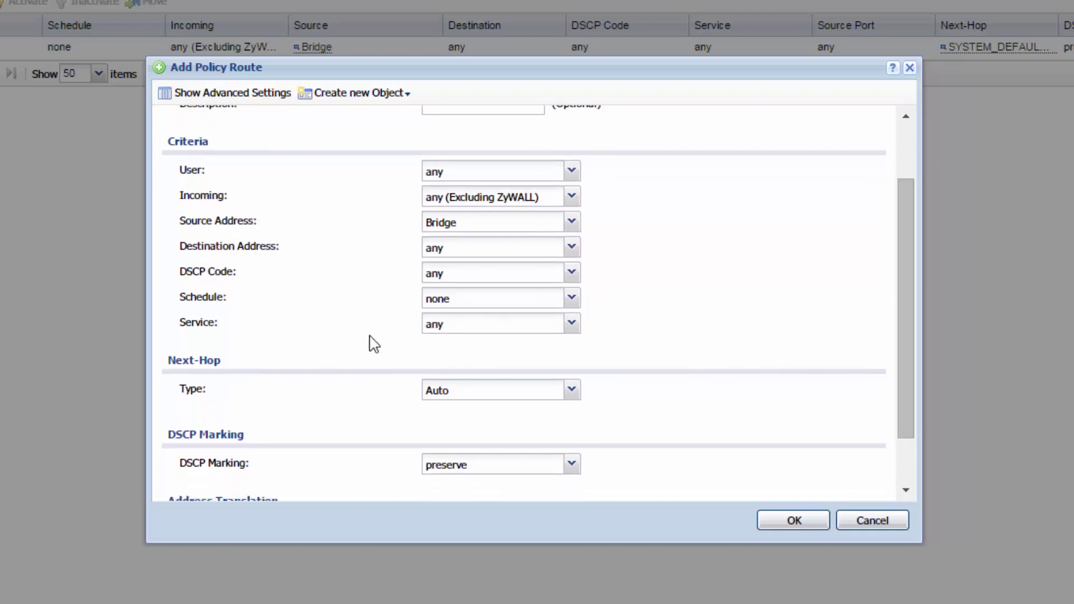
{"action": "left_click_drag", "start_coordinate": [219, 363], "coordinate": [168, 362]}
{"action": "left_click", "coordinate": [226, 374]}
{"action": "left_click", "coordinate": [571, 390]}
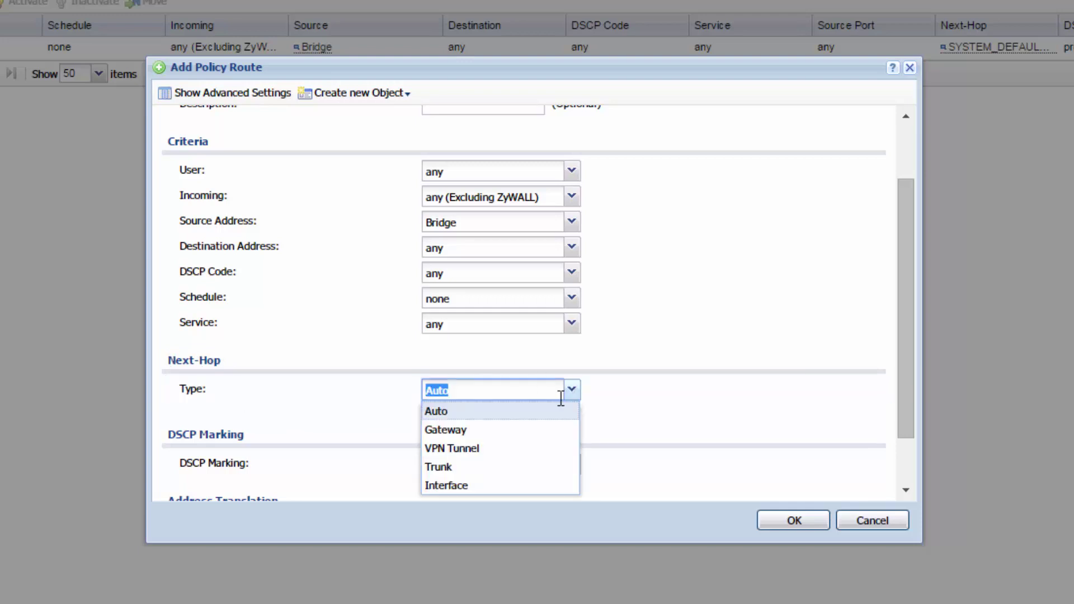
{"action": "left_click", "coordinate": [440, 471]}
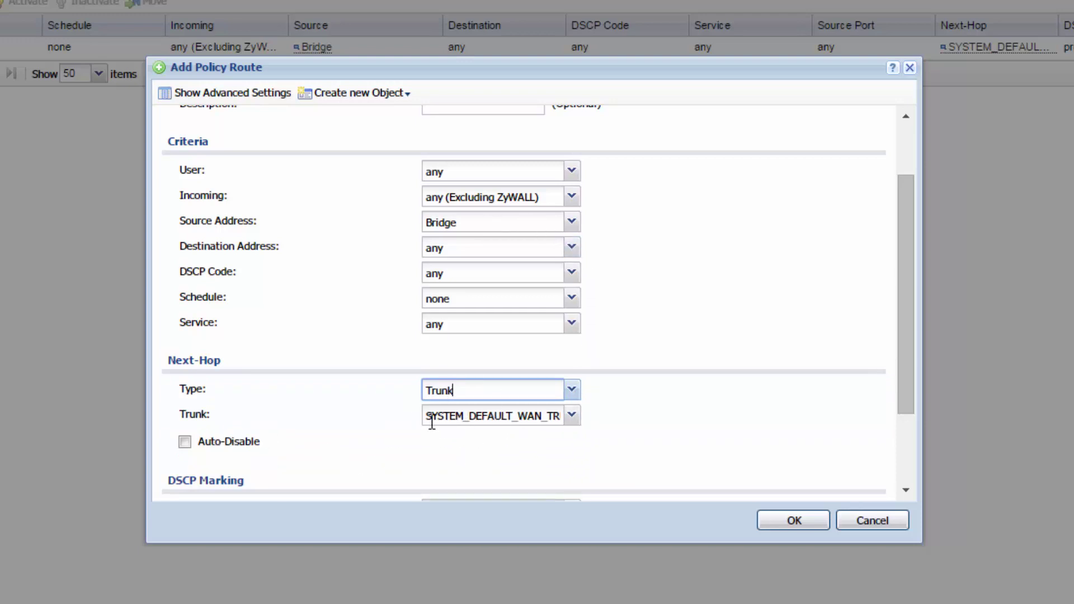
{"action": "left_click", "coordinate": [571, 415]}
{"action": "left_click", "coordinate": [517, 447]}
{"action": "scroll", "coordinate": [866, 391], "scroll_direction": "down", "scroll_amount": 3}
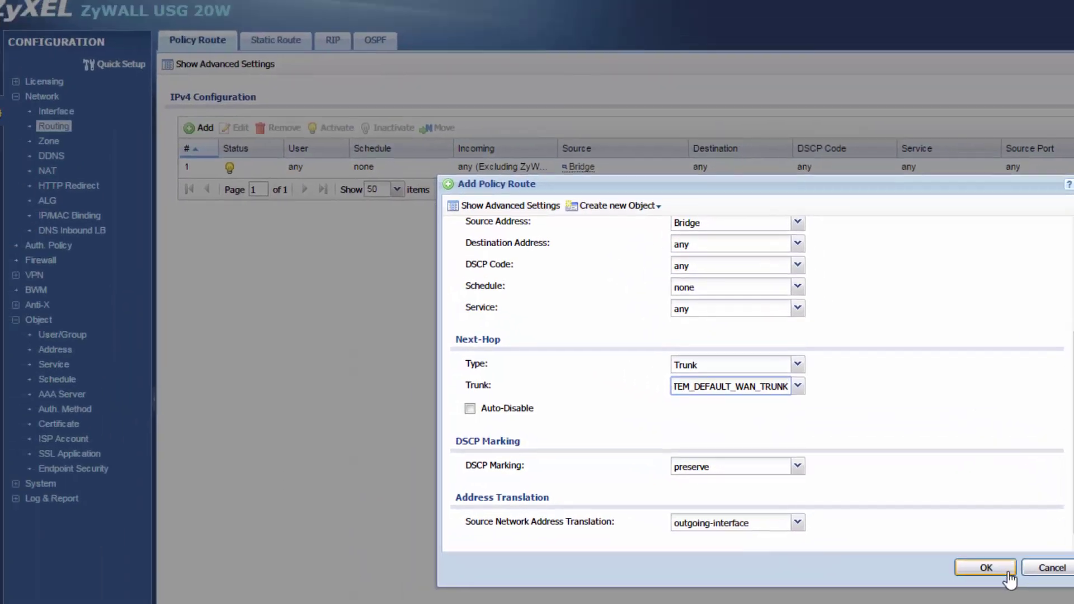
{"action": "left_click", "coordinate": [1007, 571]}
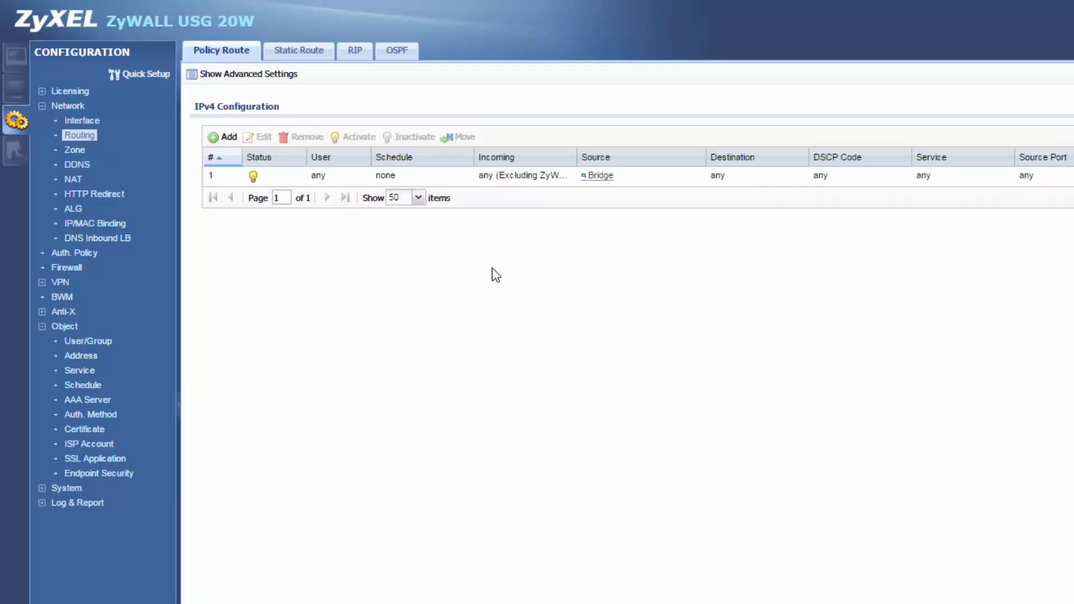